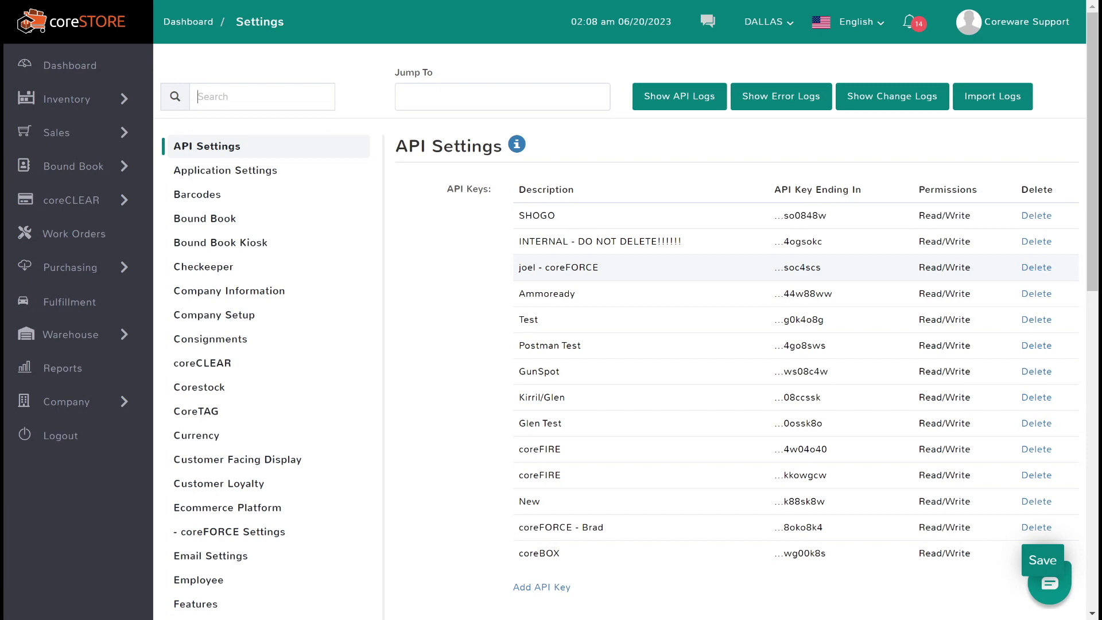
Filter settings by 'fulfill' and open Sales to check both fulfillment options are enabled
type("fulfill")
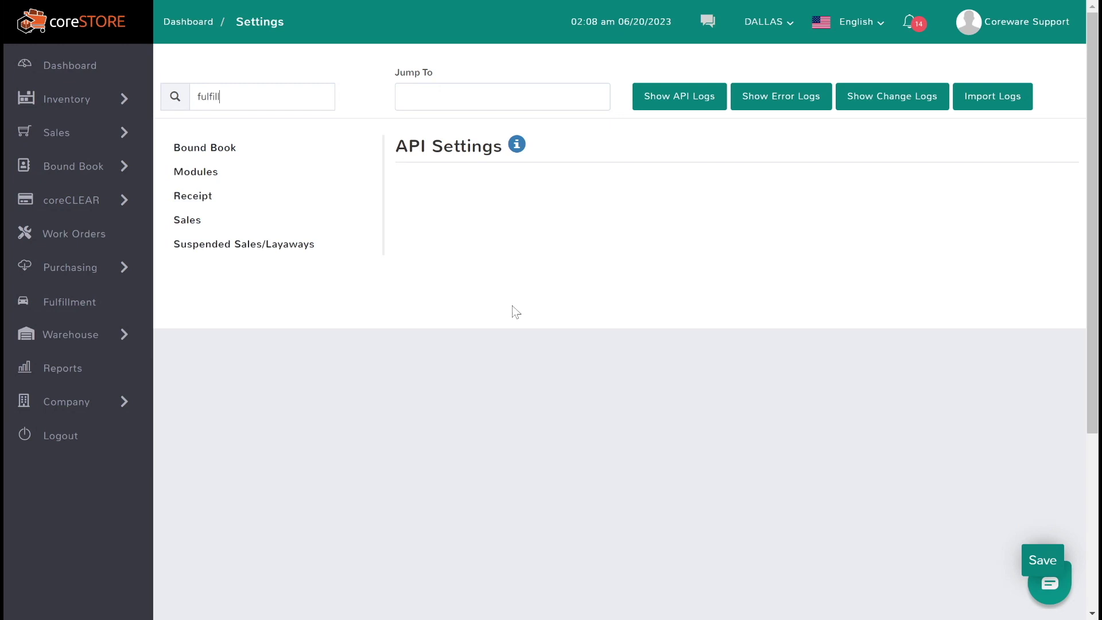
left_click(202, 223)
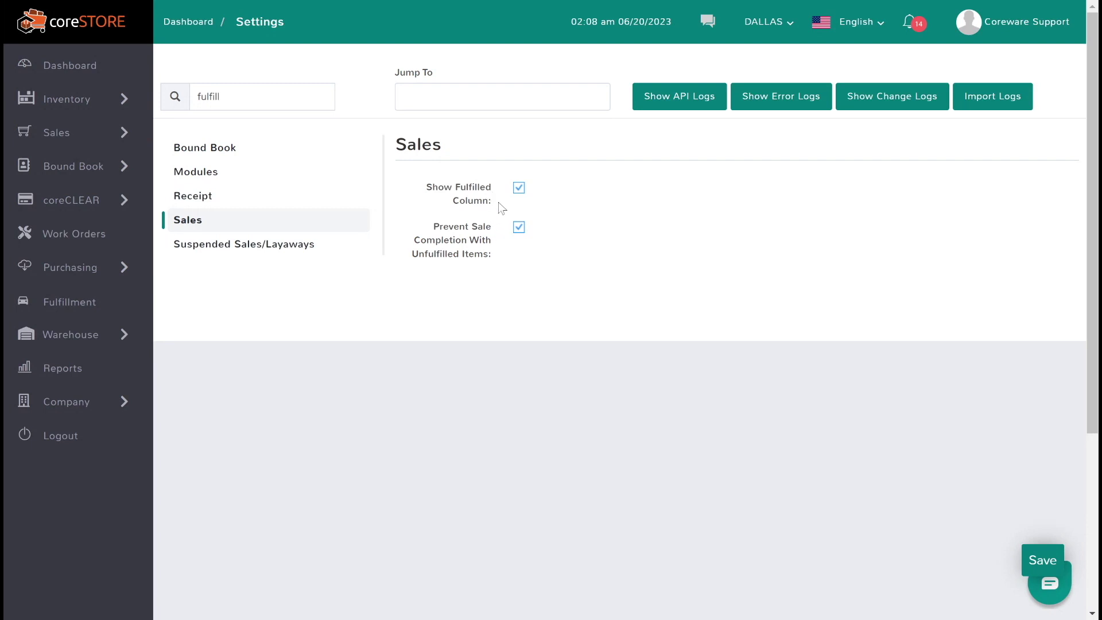
left_click_drag(495, 203, 422, 191)
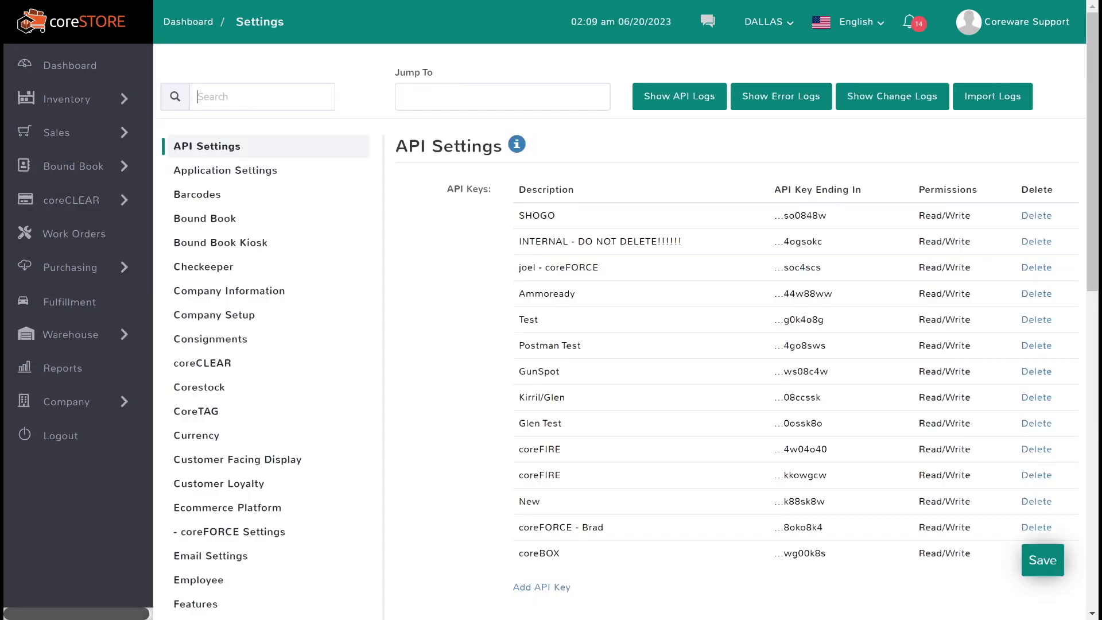
type("fulfill")
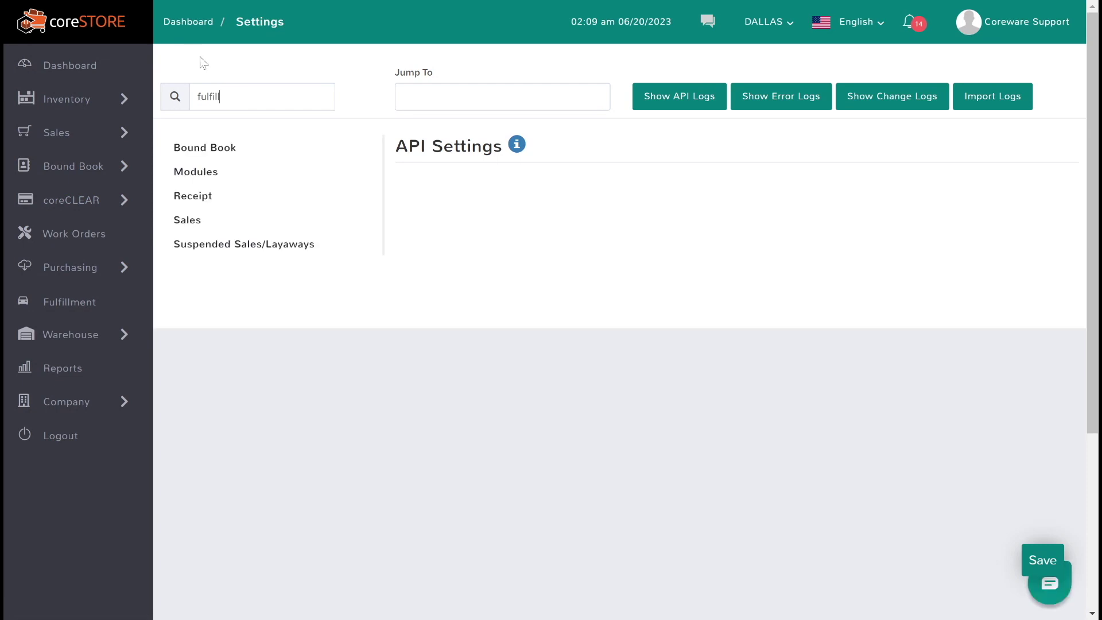
left_click(191, 228)
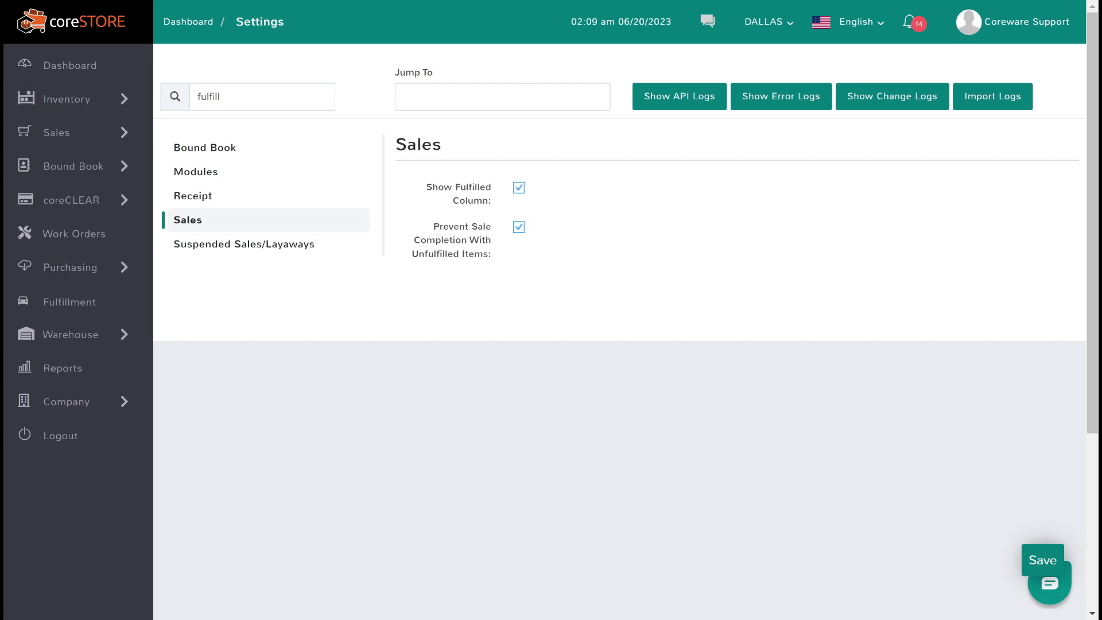
Start a new sale for item 1173 (Daisy CO2), setting quantity to 40 then 10
mouse_move(91, 140)
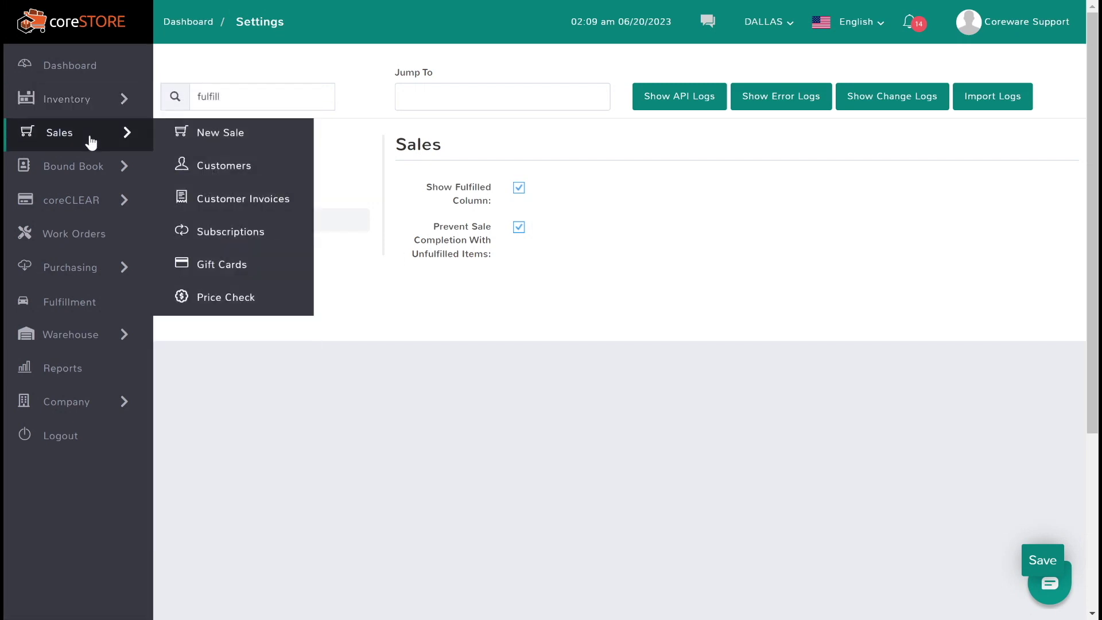
left_click(205, 149)
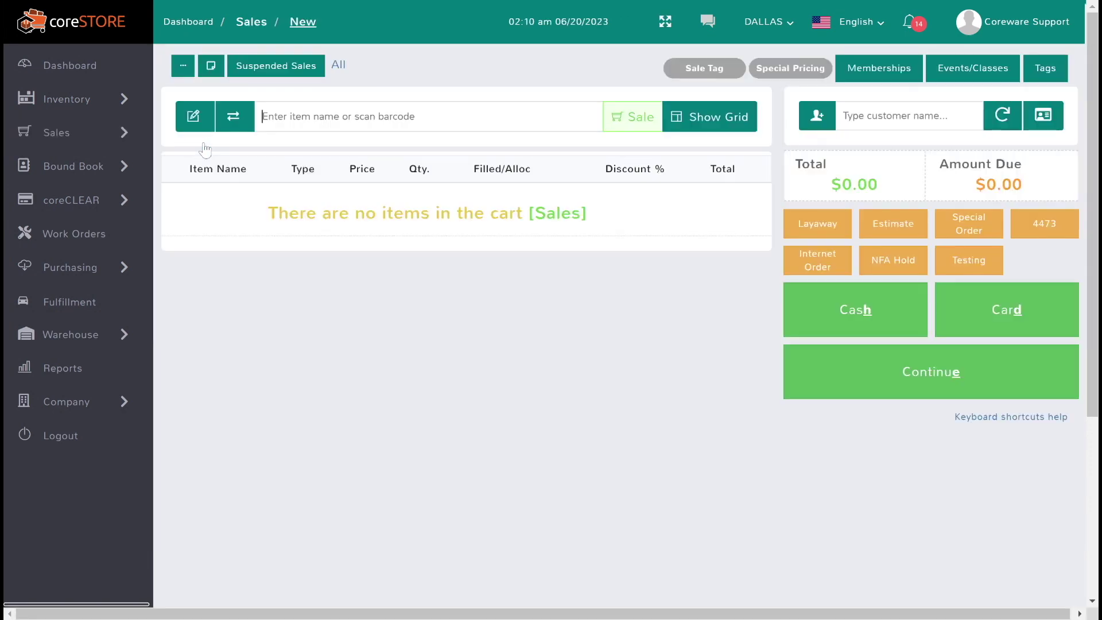
type("1")
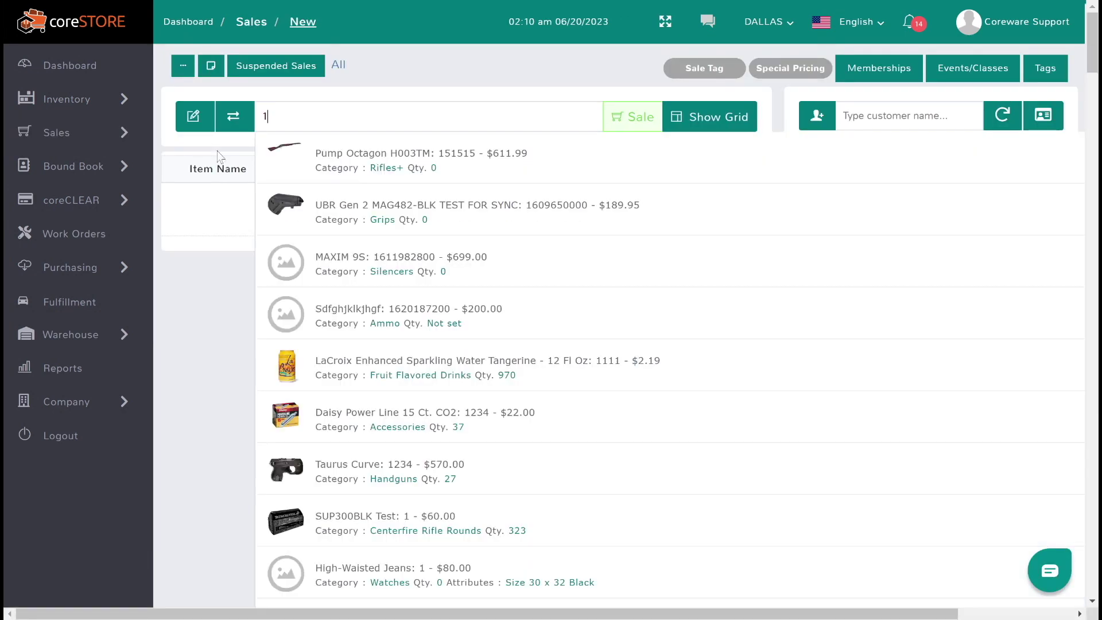
type("173")
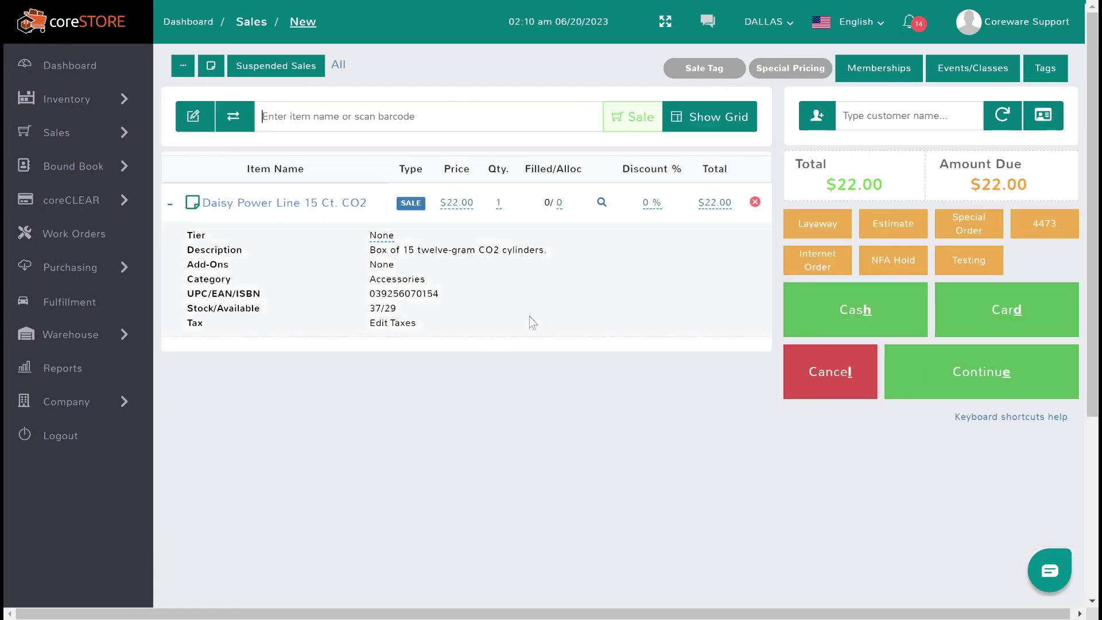
left_click(498, 204)
type("40")
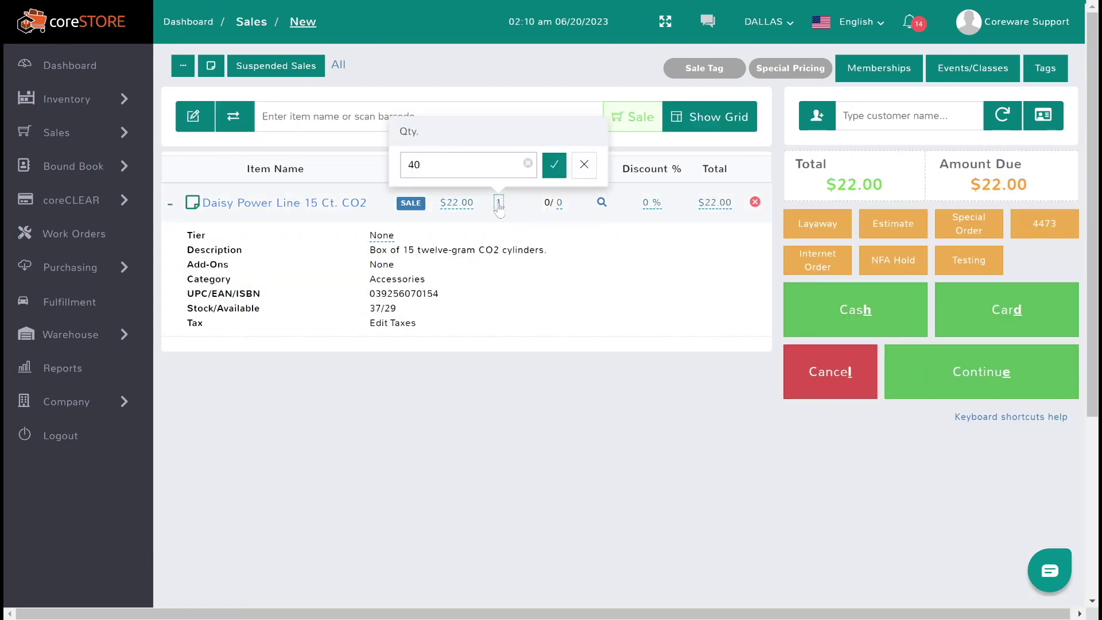
key("Return")
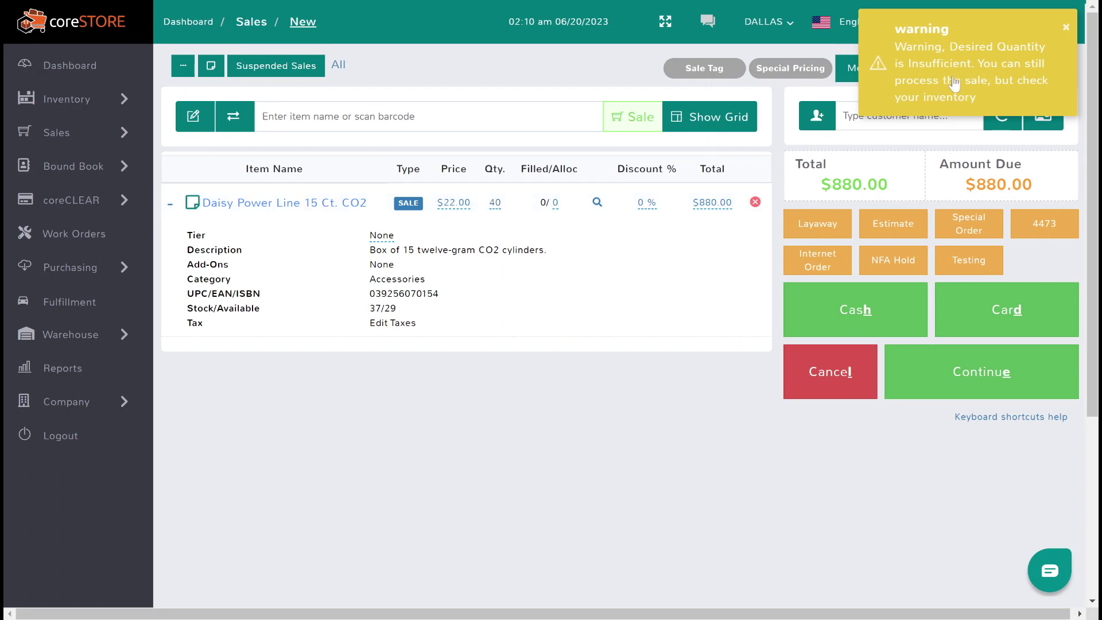
left_click(495, 204)
type("10")
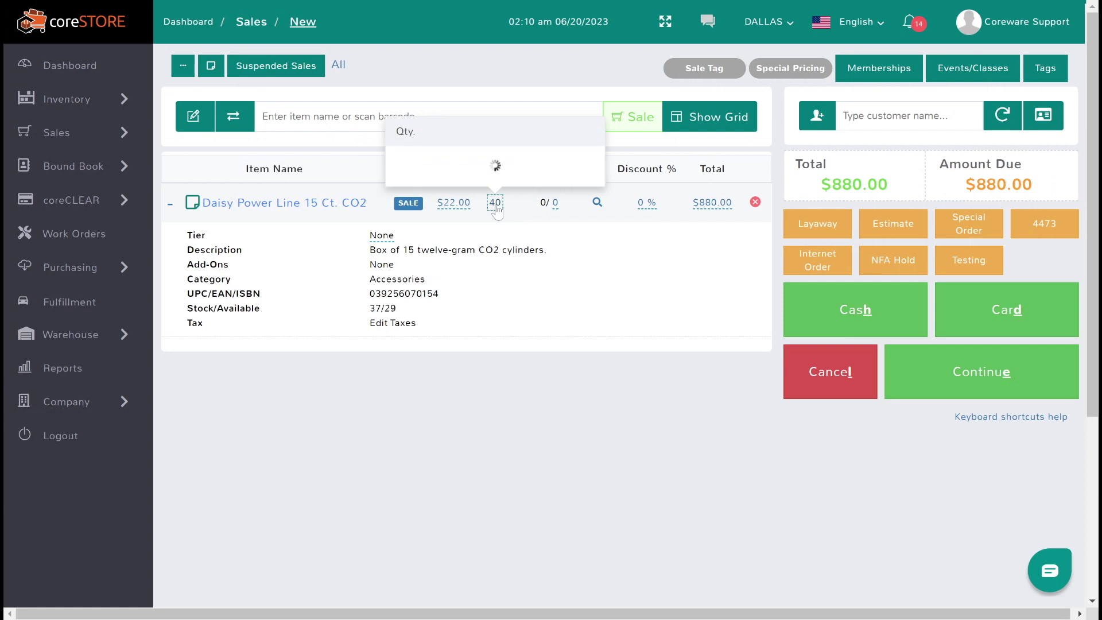
key("Return")
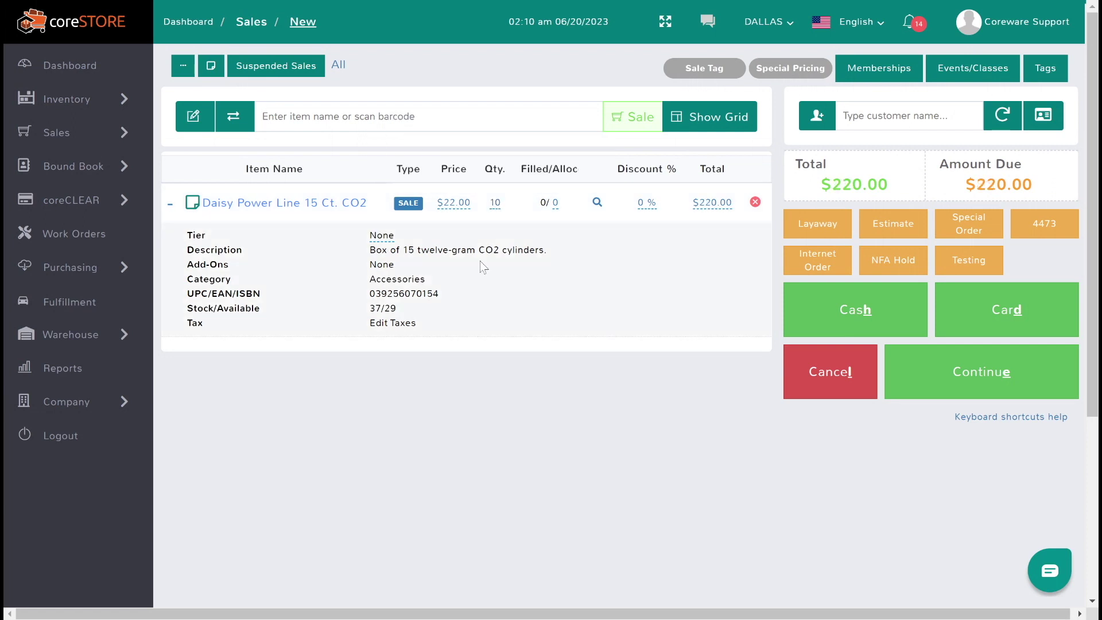
Attach the matching customer to the sale and decline applying their points
left_click(849, 116)
type("ezra")
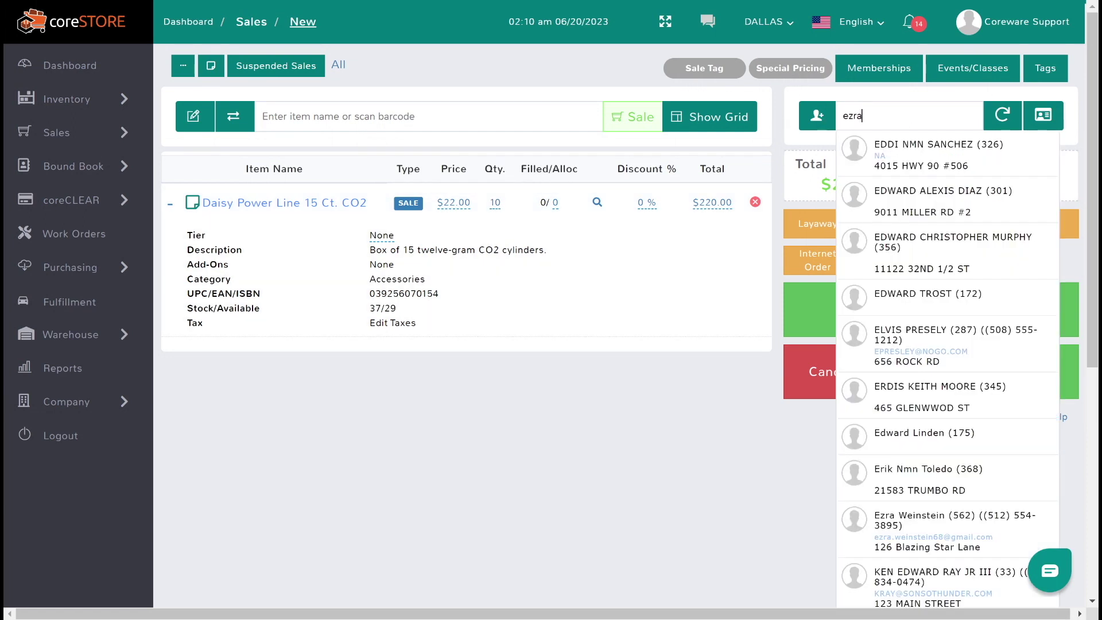
left_click(895, 158)
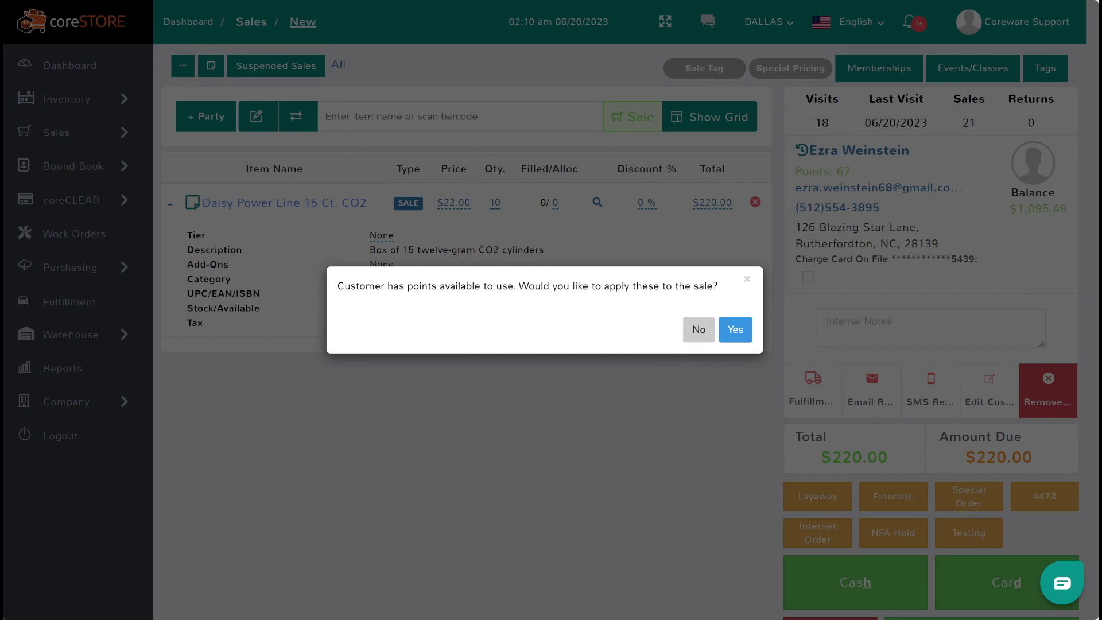
left_click(701, 335)
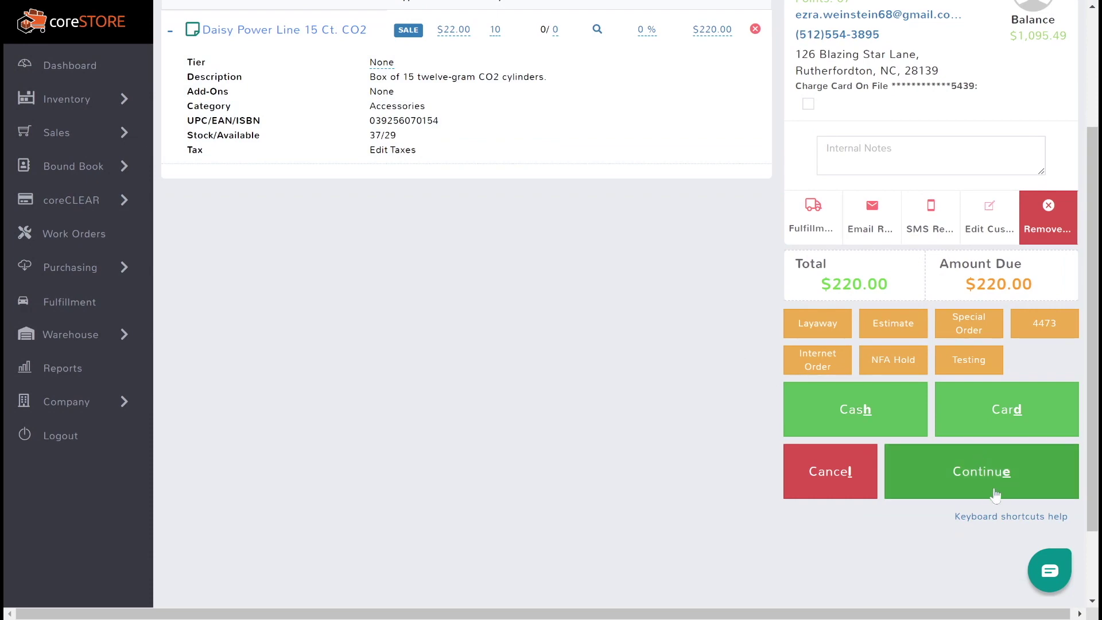
scroll(715, 411, "up", 3)
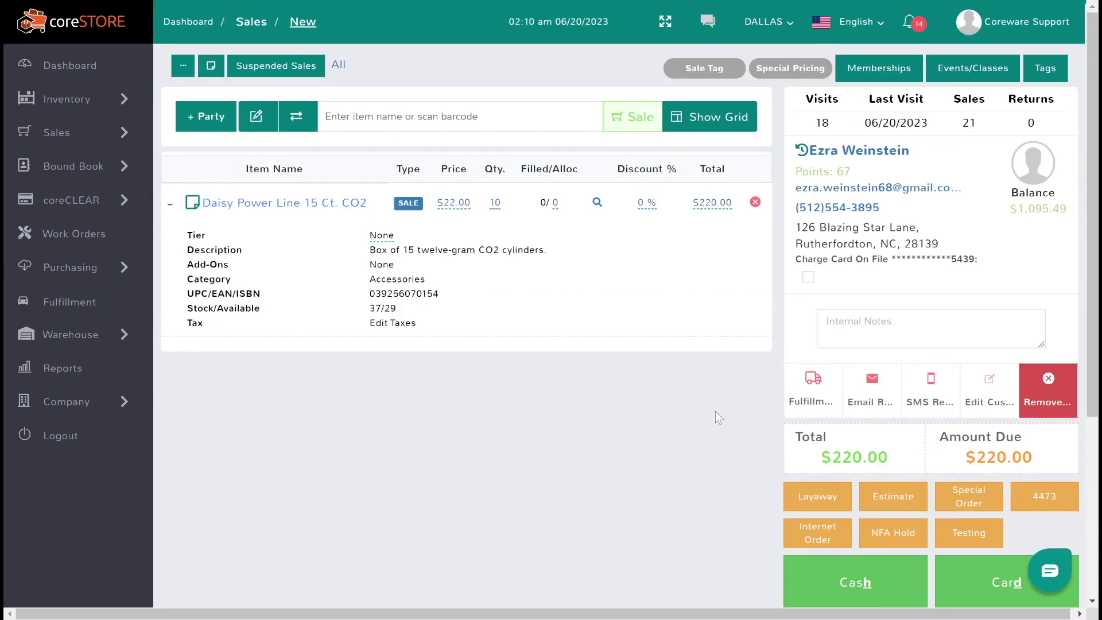
scroll(716, 411, "down", 1)
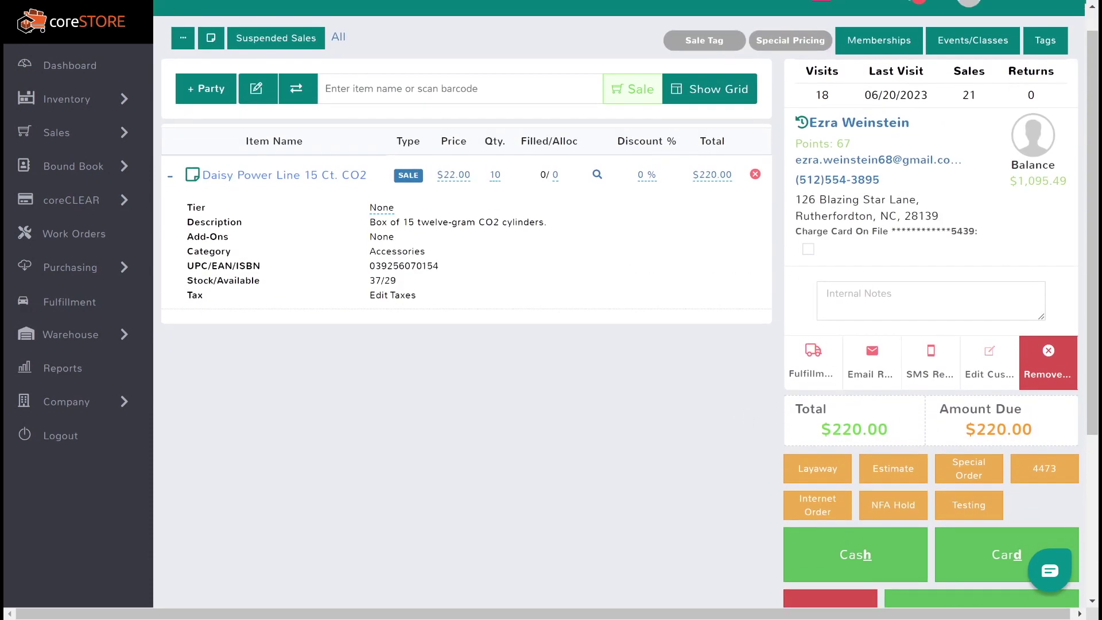
scroll(625, 303, "down", 1)
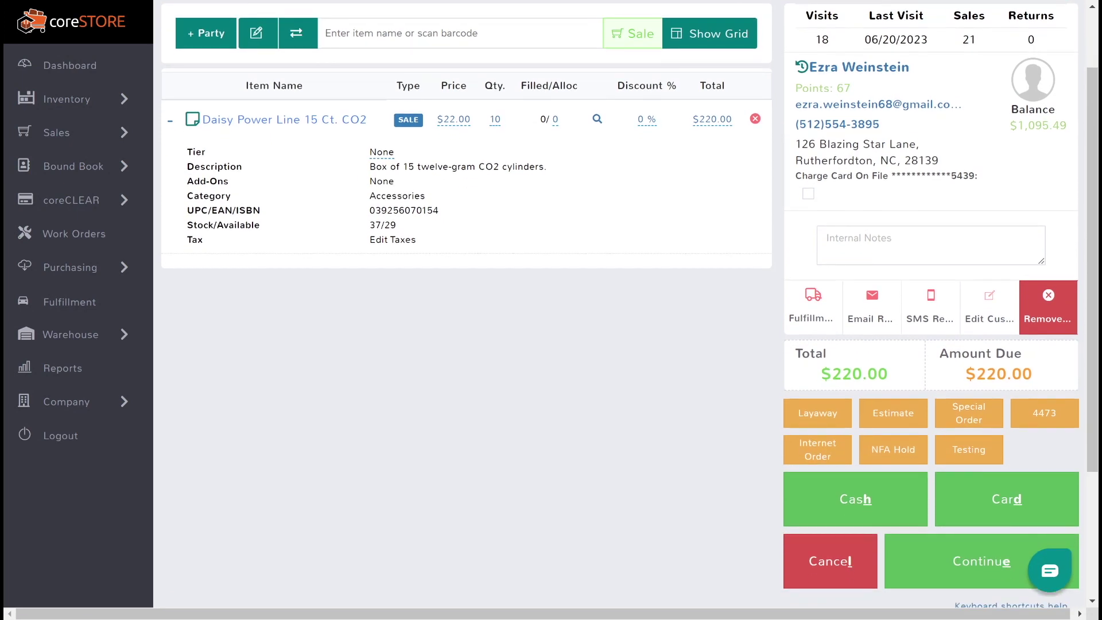
scroll(626, 303, "down", 2)
Suspend the $220.00 CO2 sale as a special order showing 10 ordered, 0 shipped
left_click(976, 457)
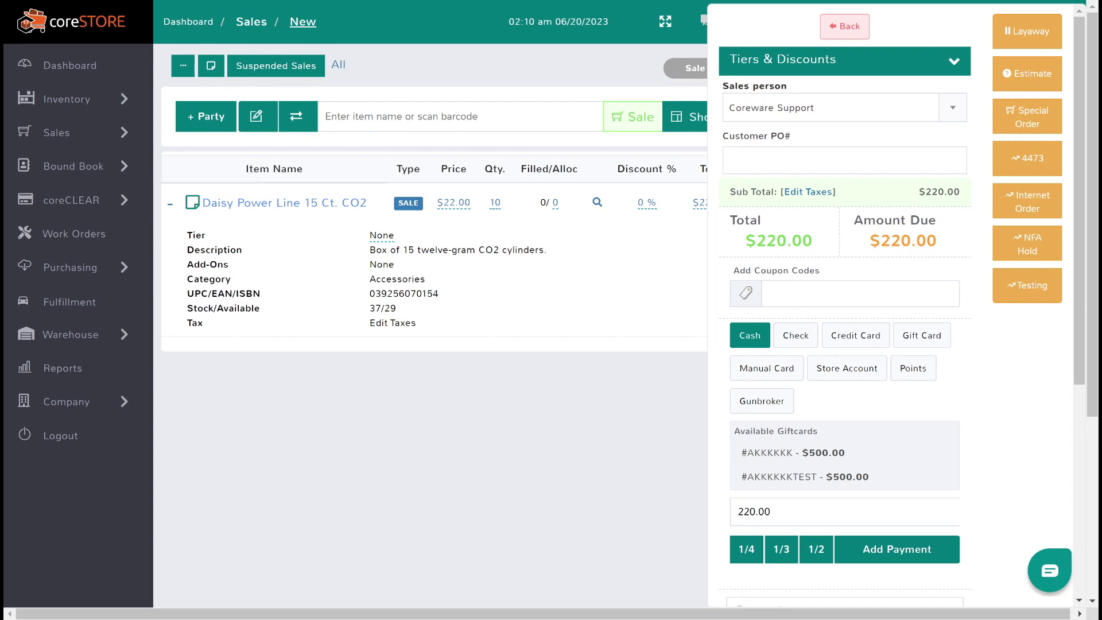
left_click(1018, 121)
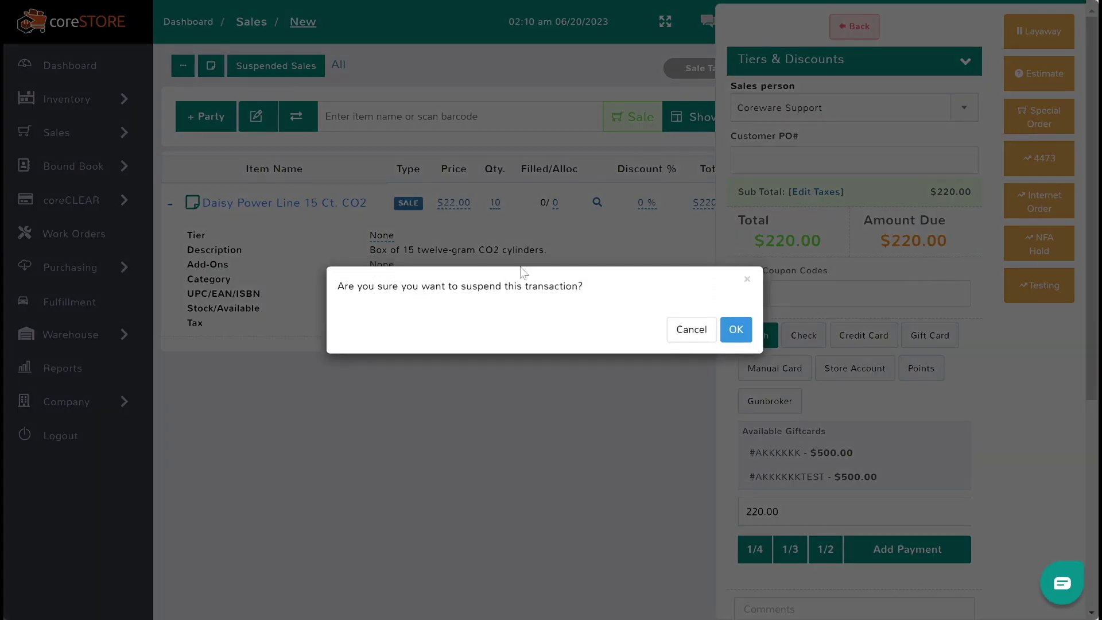
left_click(740, 332)
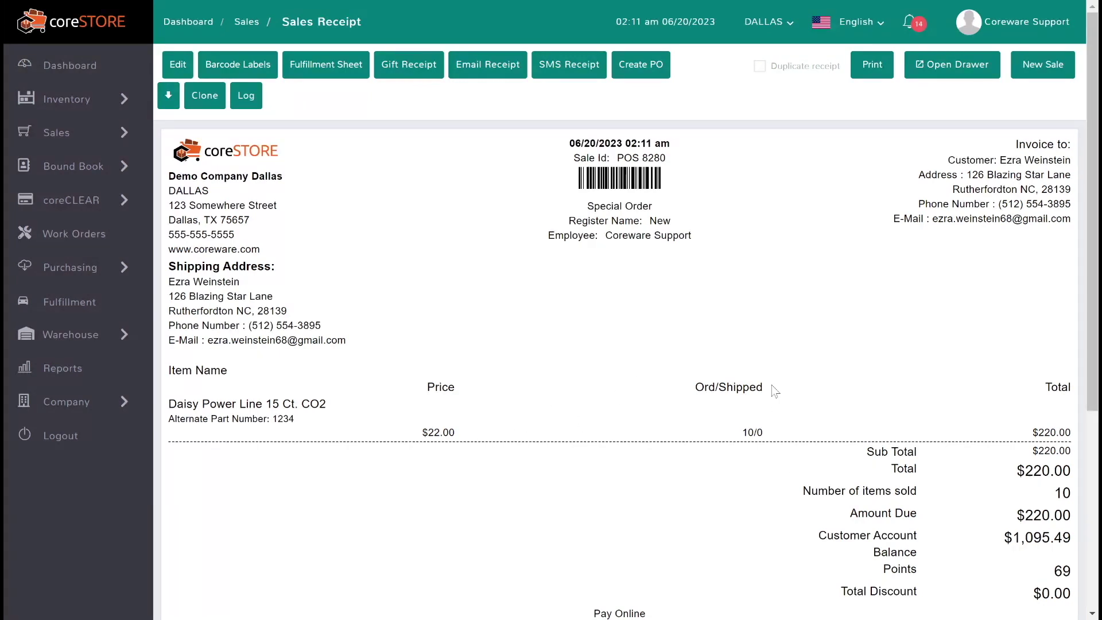
Open the Suspended Sales list and locate special order POS 8280
left_click_drag(764, 387, 719, 387)
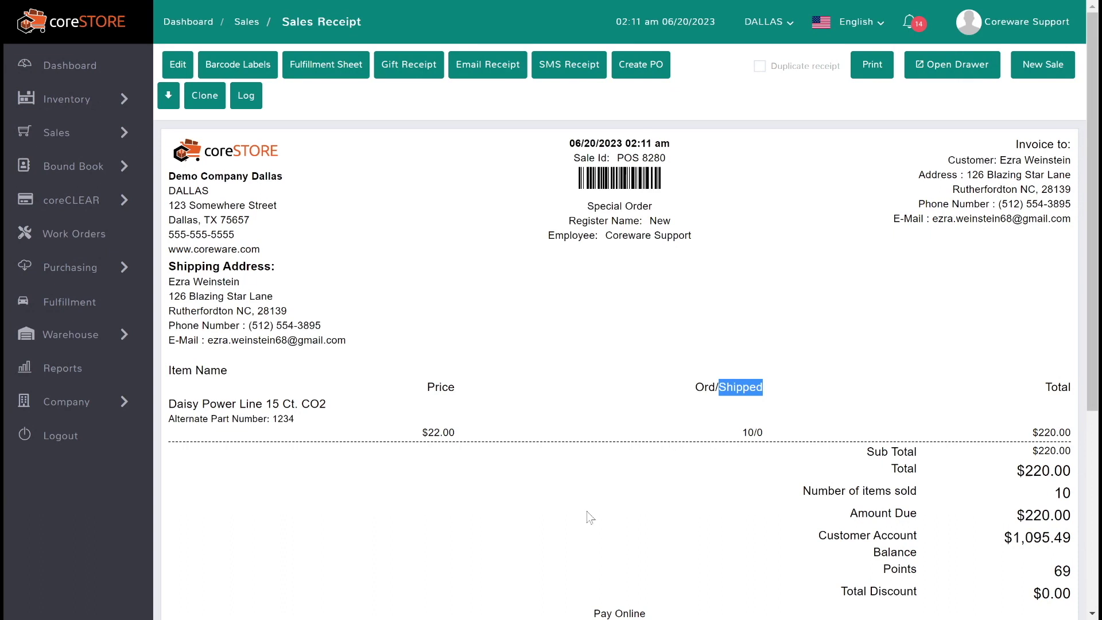
left_click(1054, 79)
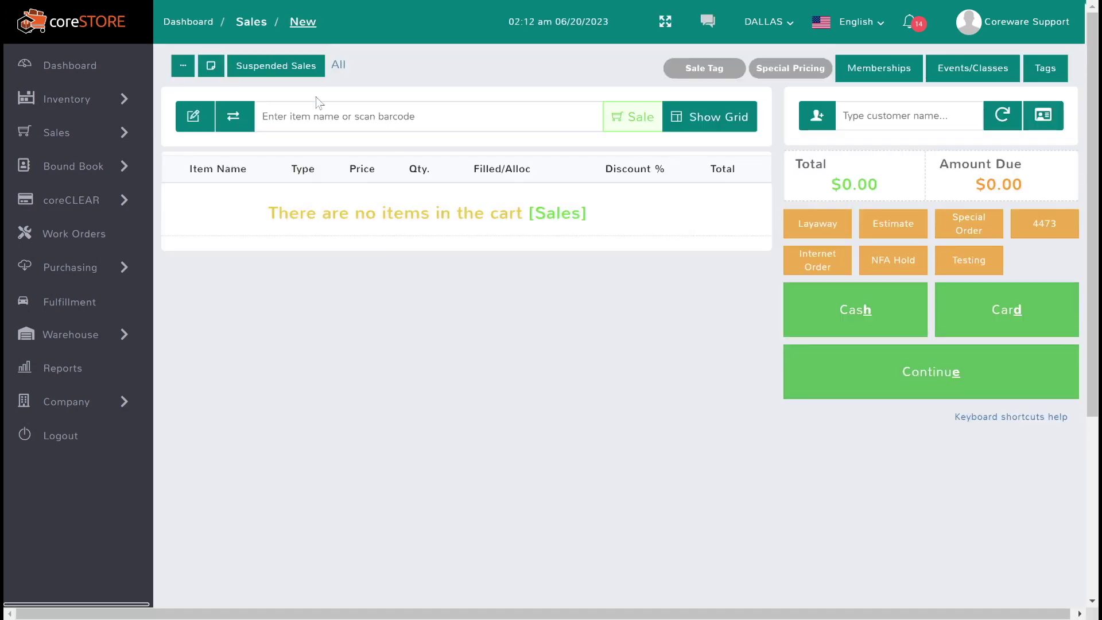
left_click(293, 69)
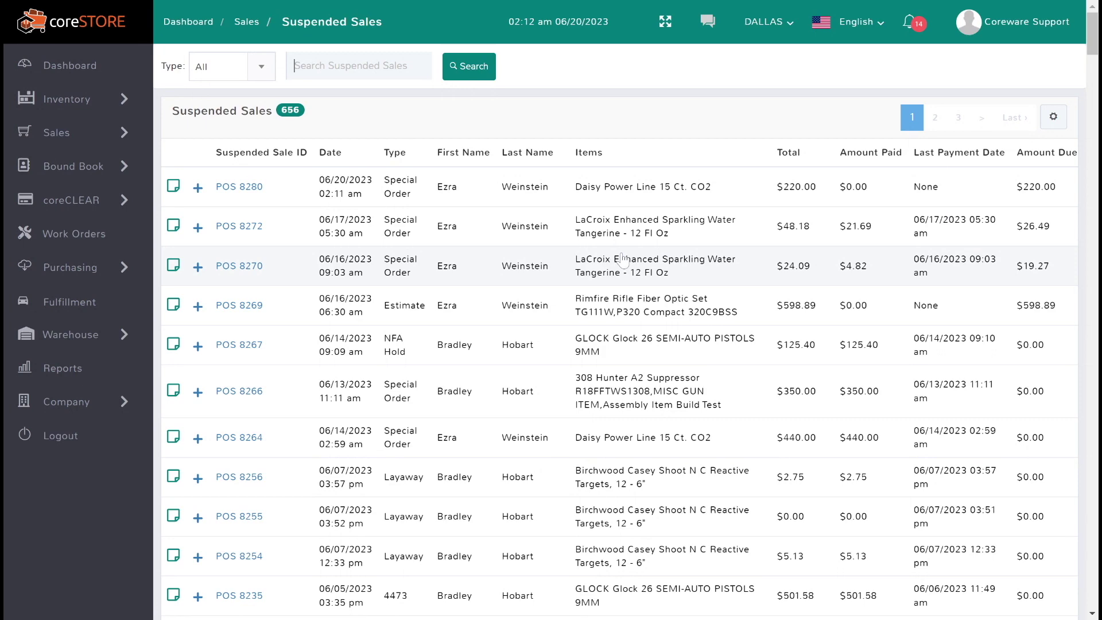
scroll(819, 194, "right", 4)
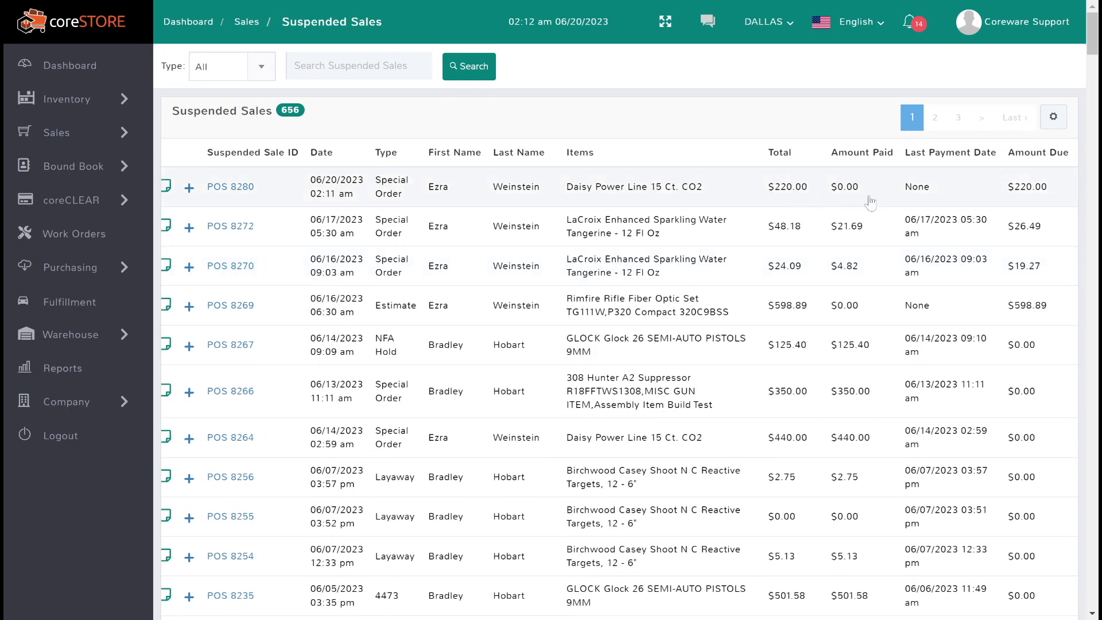
Unsuspend POS 8280 and set Qty to Fulfill to 2 on the CO2 line
left_click(988, 191)
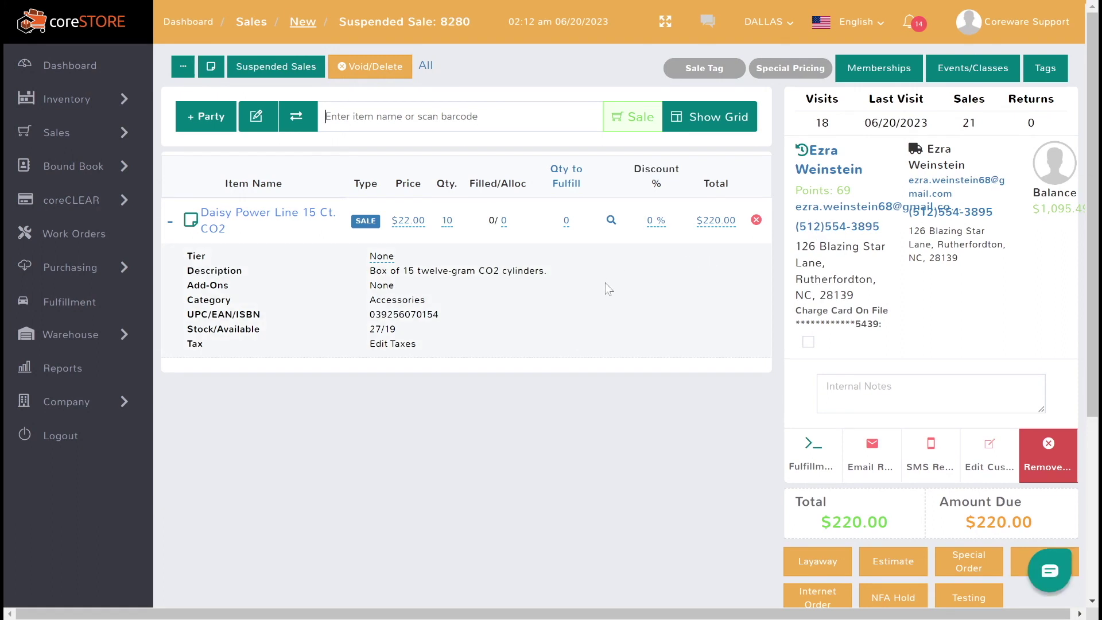
left_click(568, 222)
key("Return")
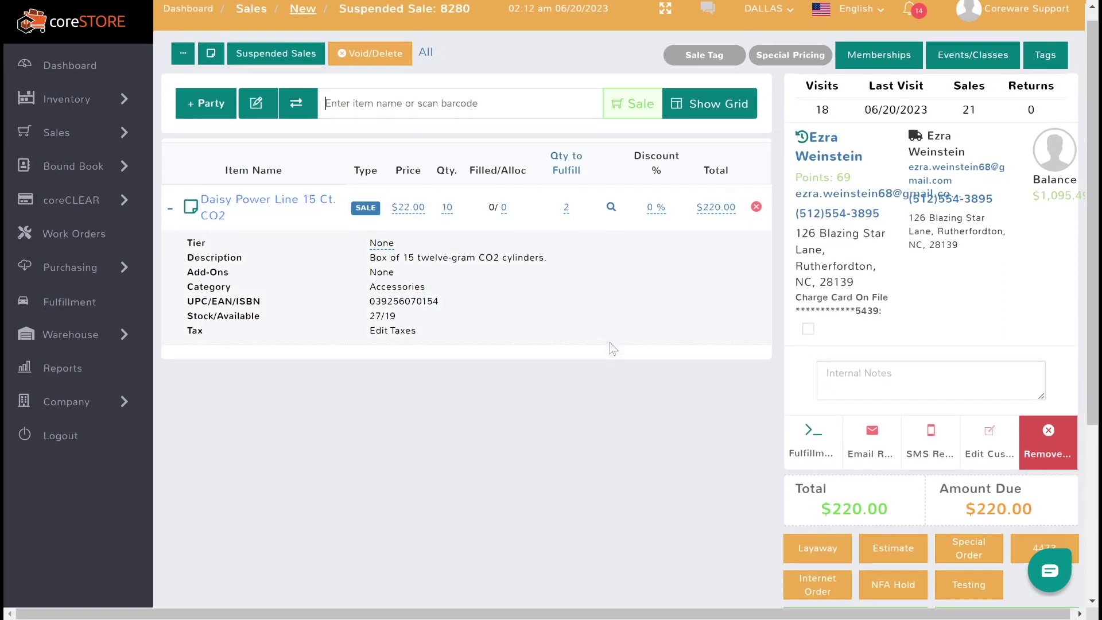
scroll(611, 344, "down", 2)
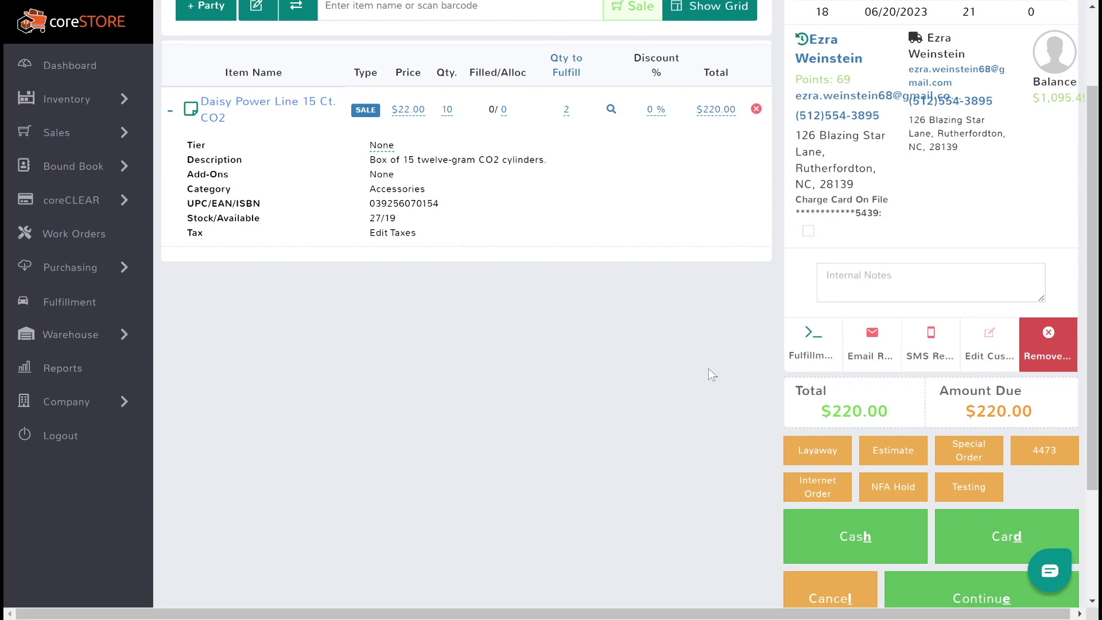
scroll(792, 450, "down", 1)
scroll(827, 179, "up", 3)
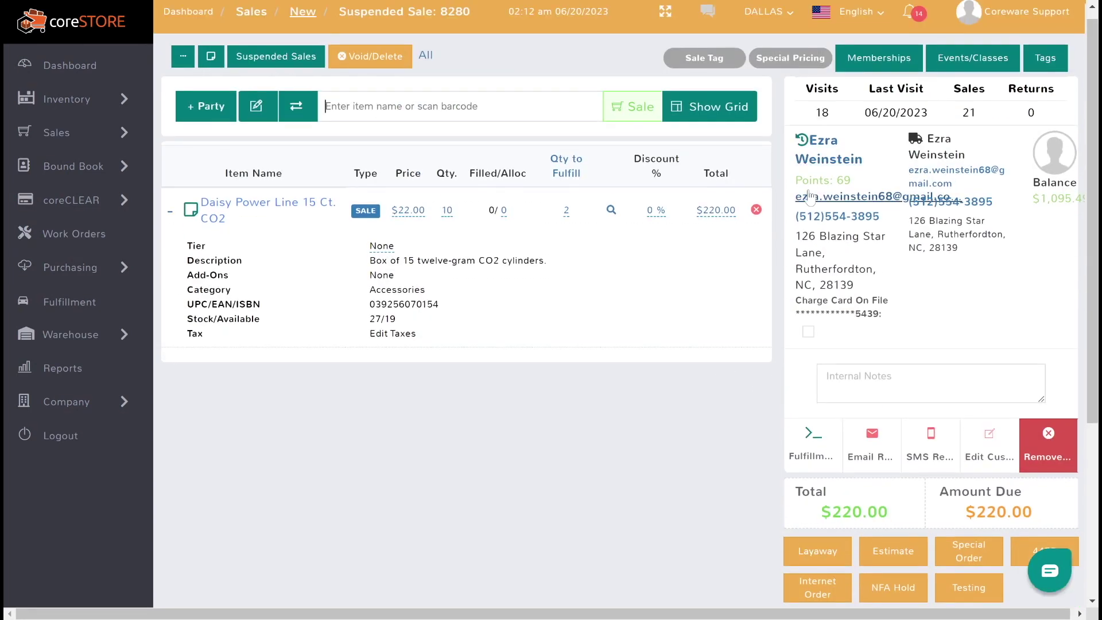
scroll(673, 498, "down", 4)
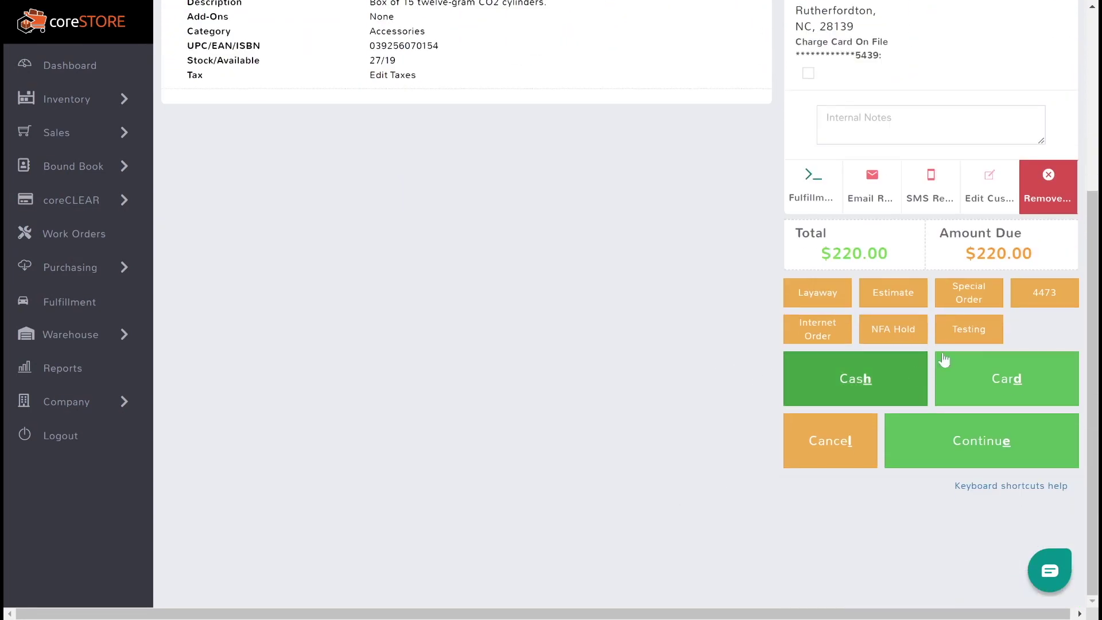
Charge $44.00 for the 2 fulfilled boxes to the customer's store account
left_click(974, 448)
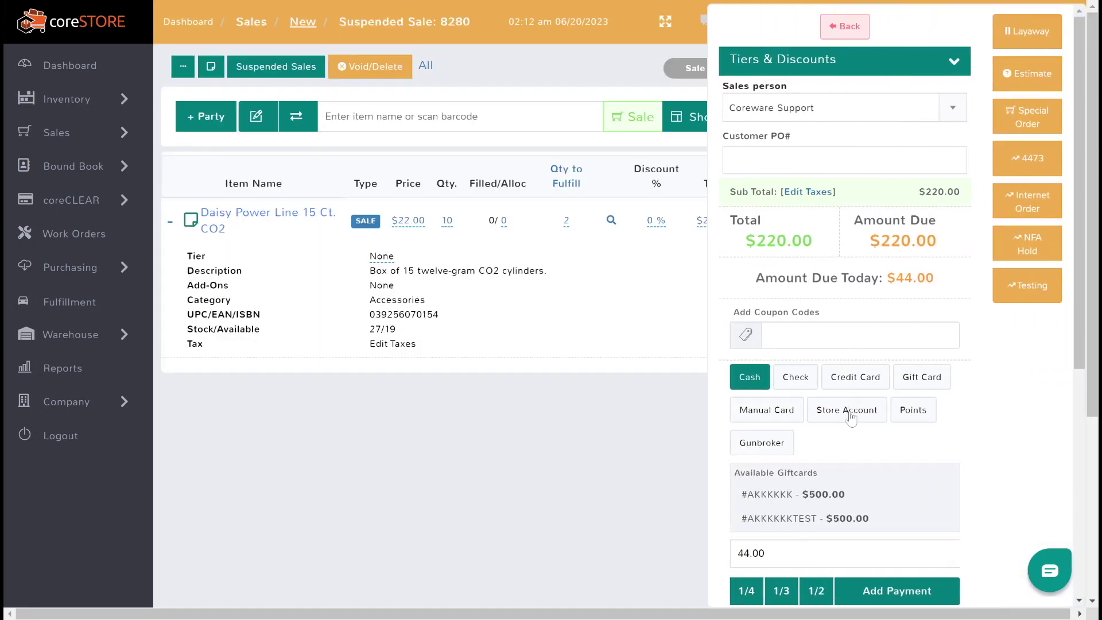
left_click(848, 411)
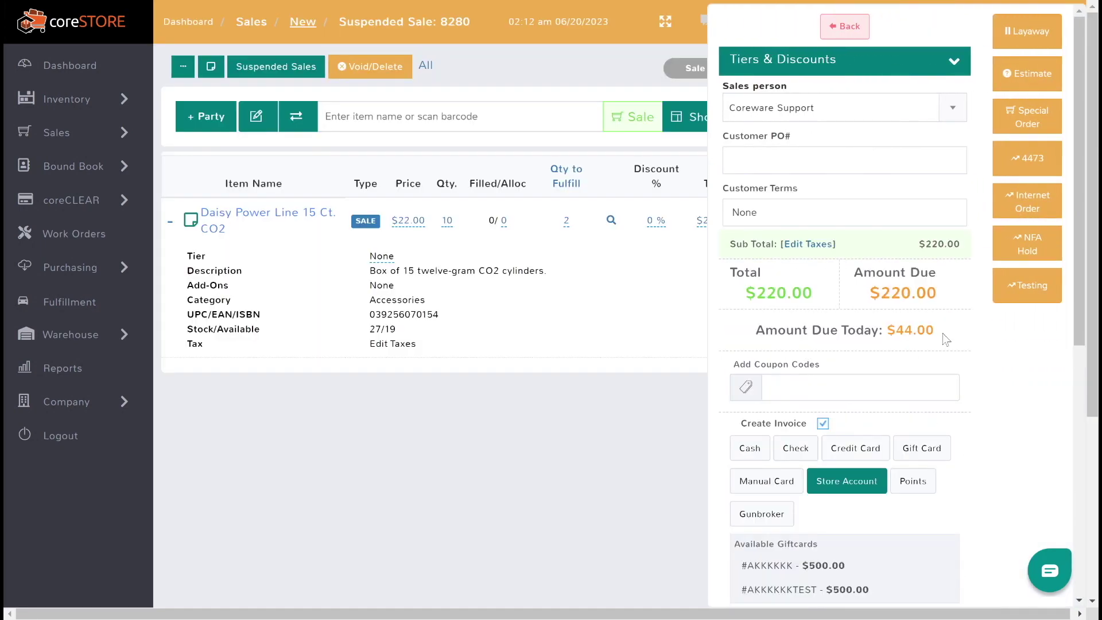
left_click_drag(942, 337, 882, 332)
scroll(868, 363, "down", 2)
scroll(868, 364, "up", 1)
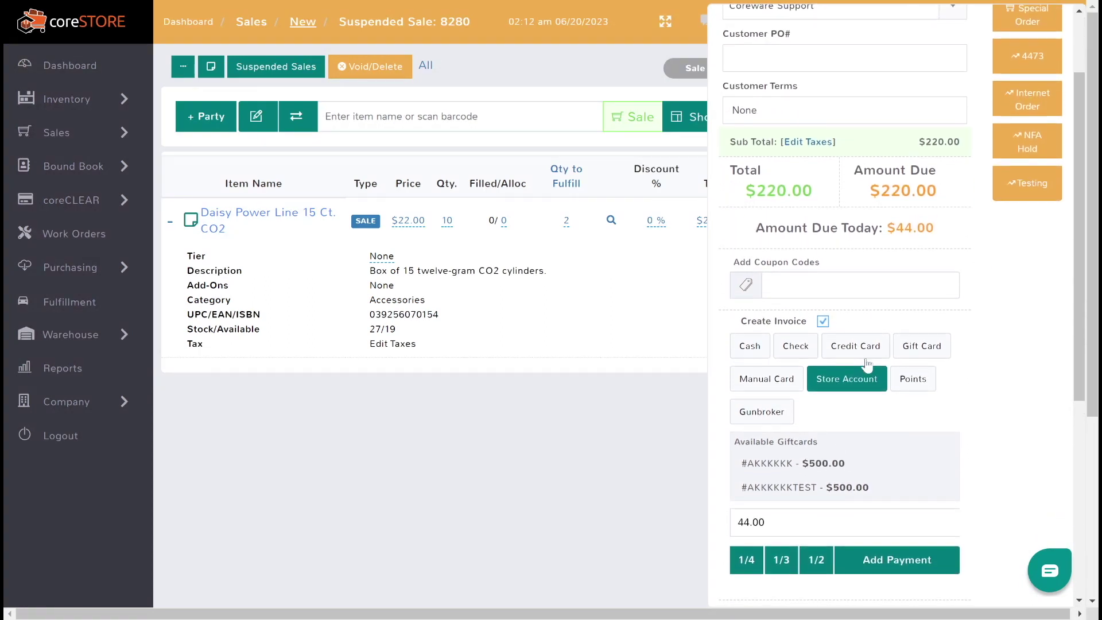
scroll(868, 363, "down", 1)
left_click(894, 520)
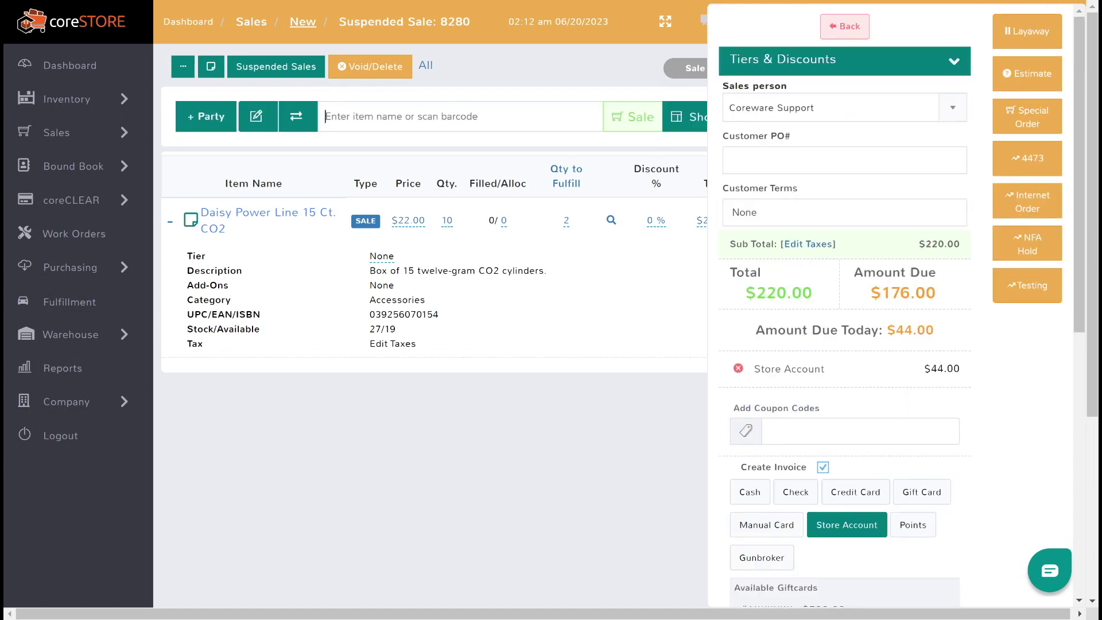
Suspend POS 8280 again as a special order, leaving $176.00 due
scroll(894, 372, "down", 3)
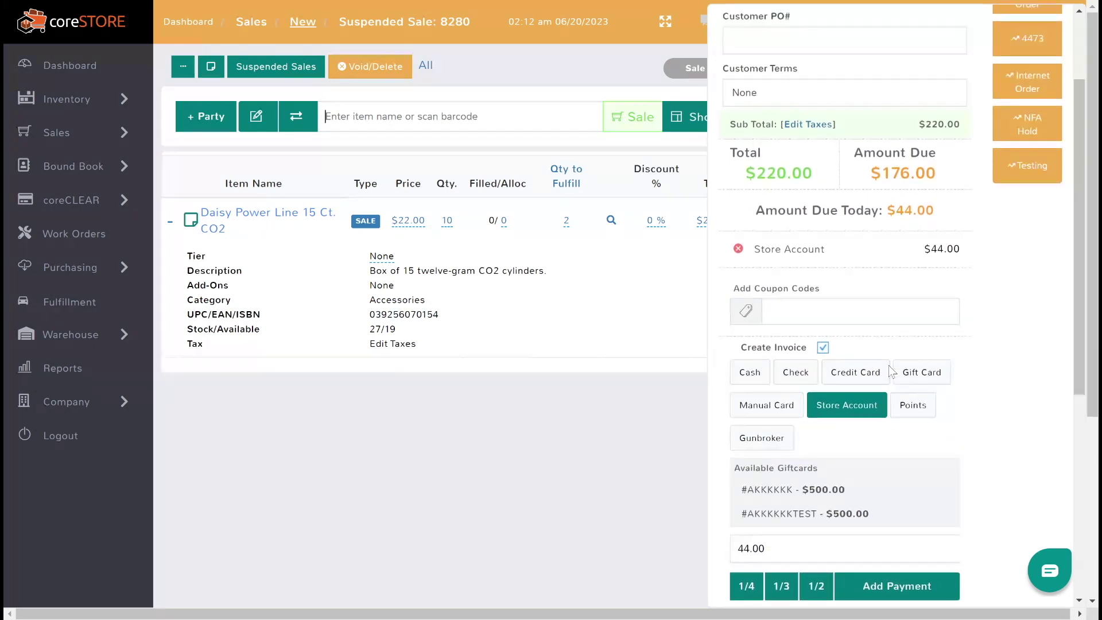
scroll(892, 372, "up", 3)
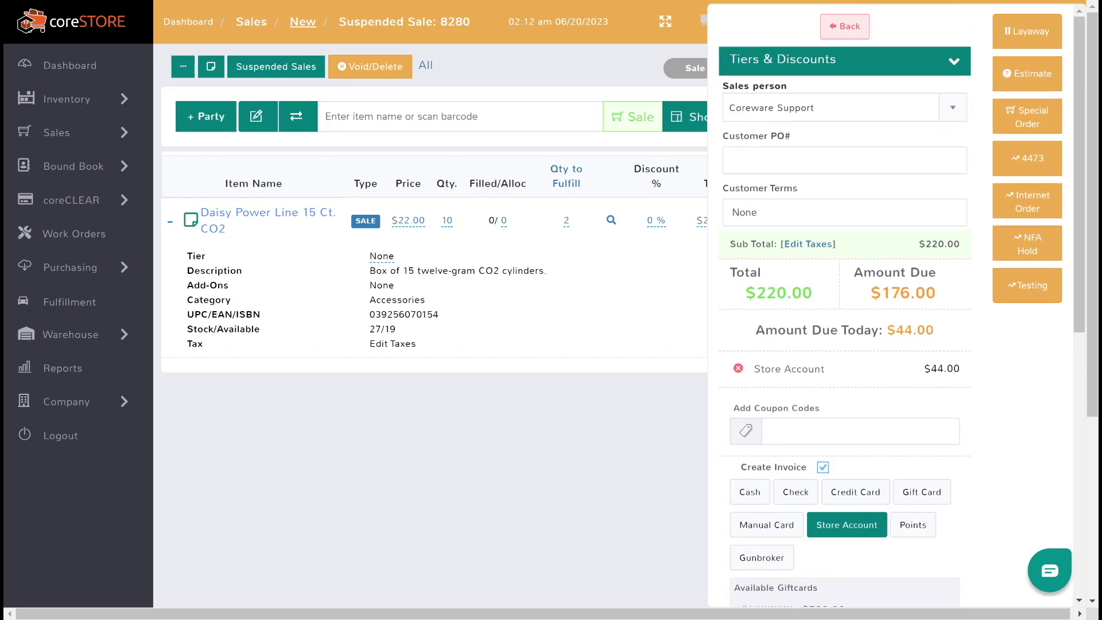
left_click(1020, 126)
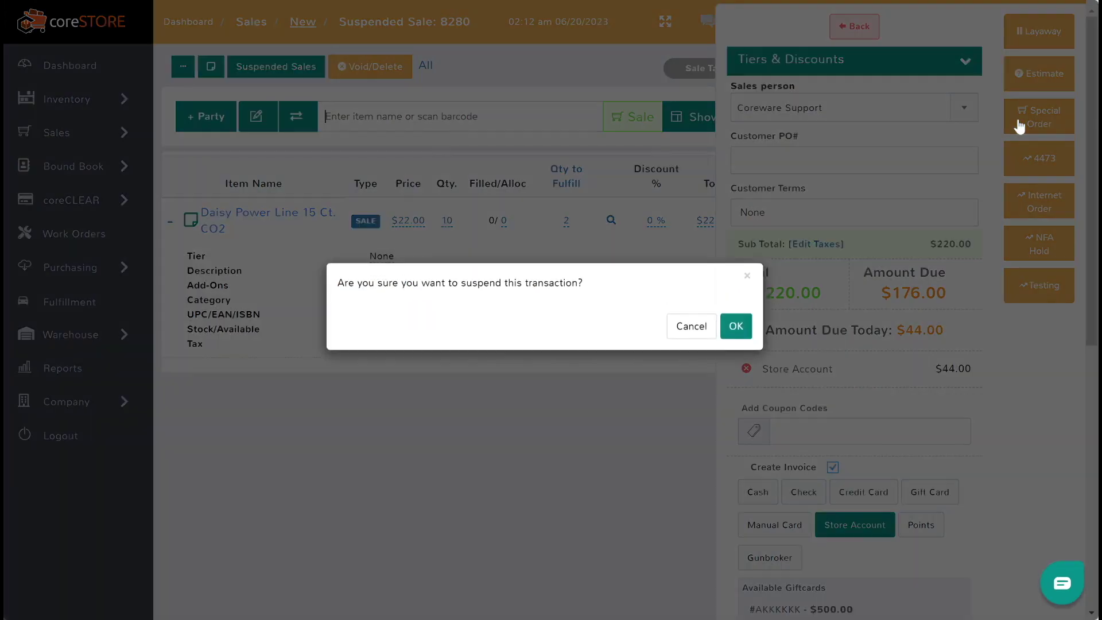
left_click(737, 329)
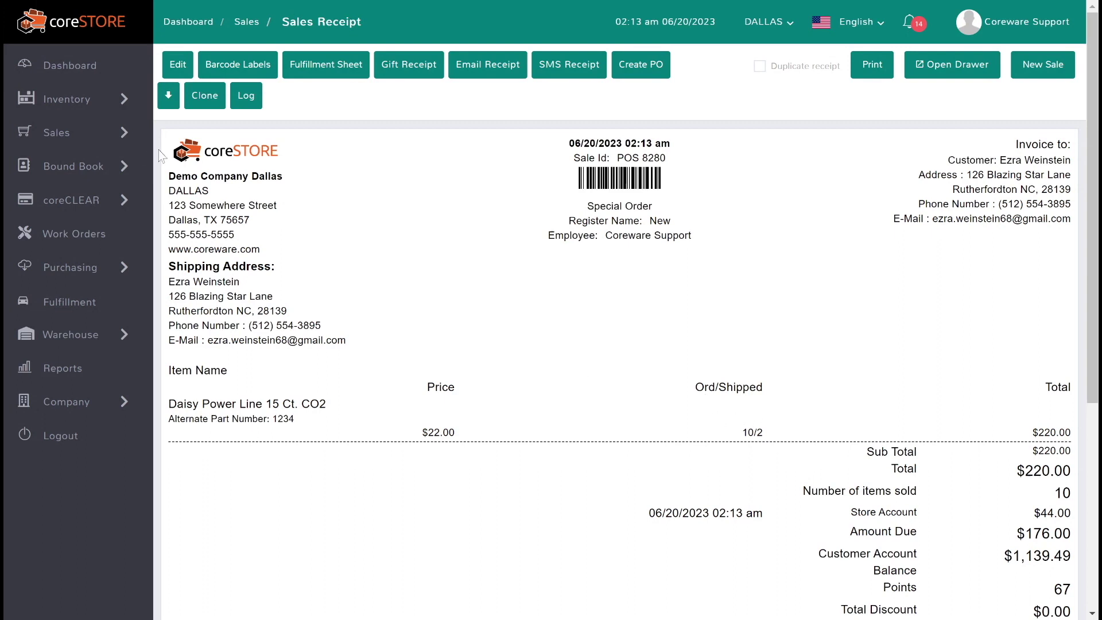
Open Customer Invoices to see the new $44.00 Net 45 invoice
mouse_move(98, 141)
left_click(238, 199)
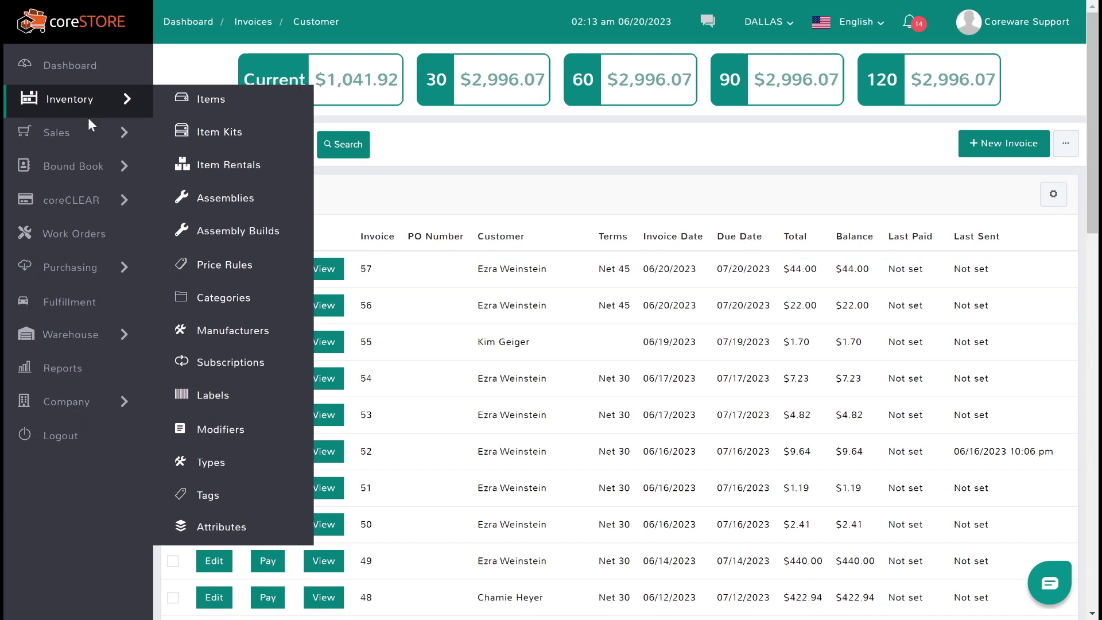
mouse_move(87, 144)
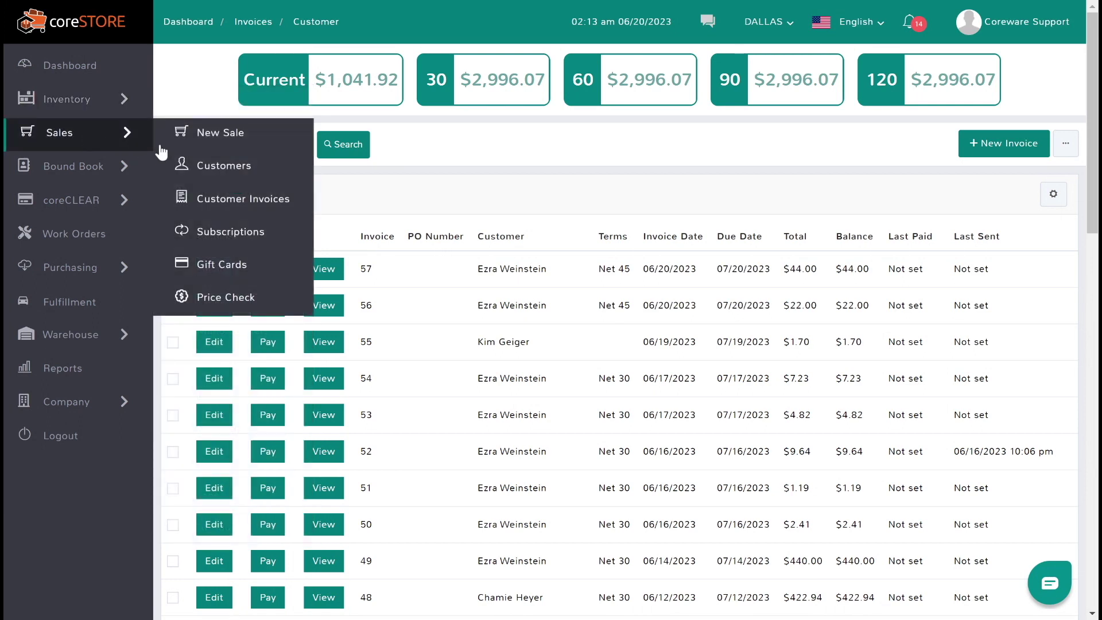
Expand POS 8280 in Suspended Sales and unsuspend it, showing 2 of 10 filled
left_click(227, 138)
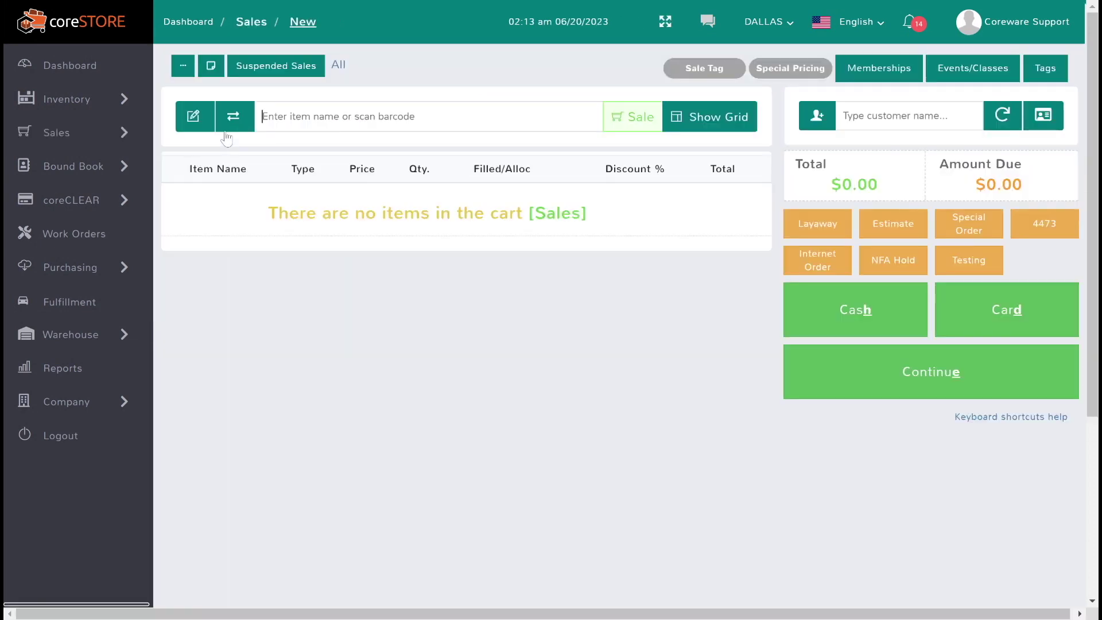
left_click(274, 70)
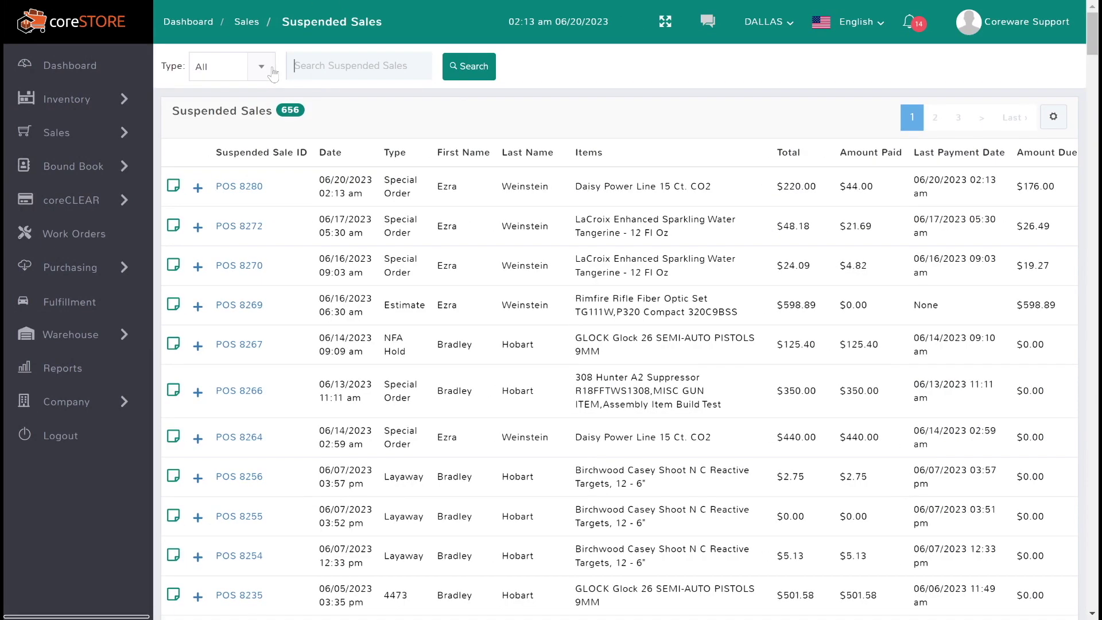
left_click(197, 189)
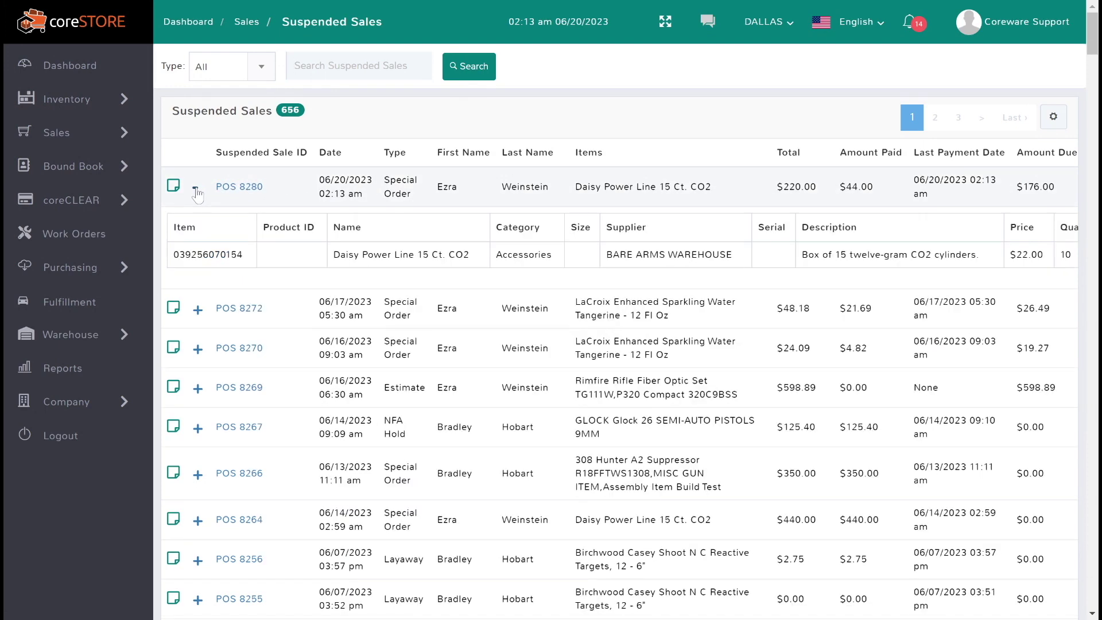
scroll(811, 229, "right", 5)
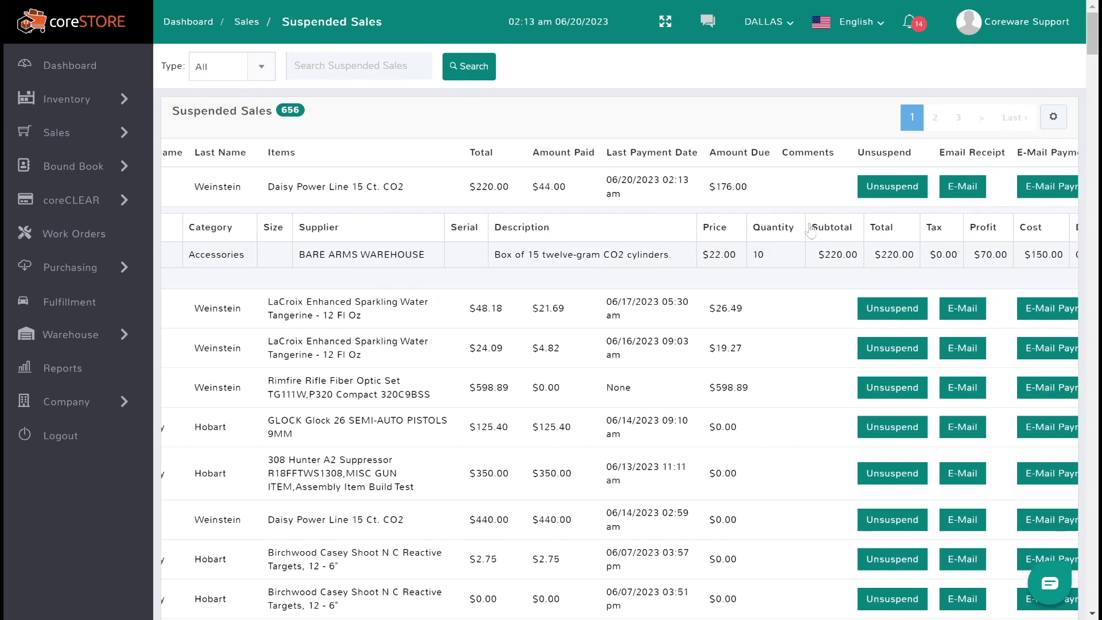
left_click(899, 193)
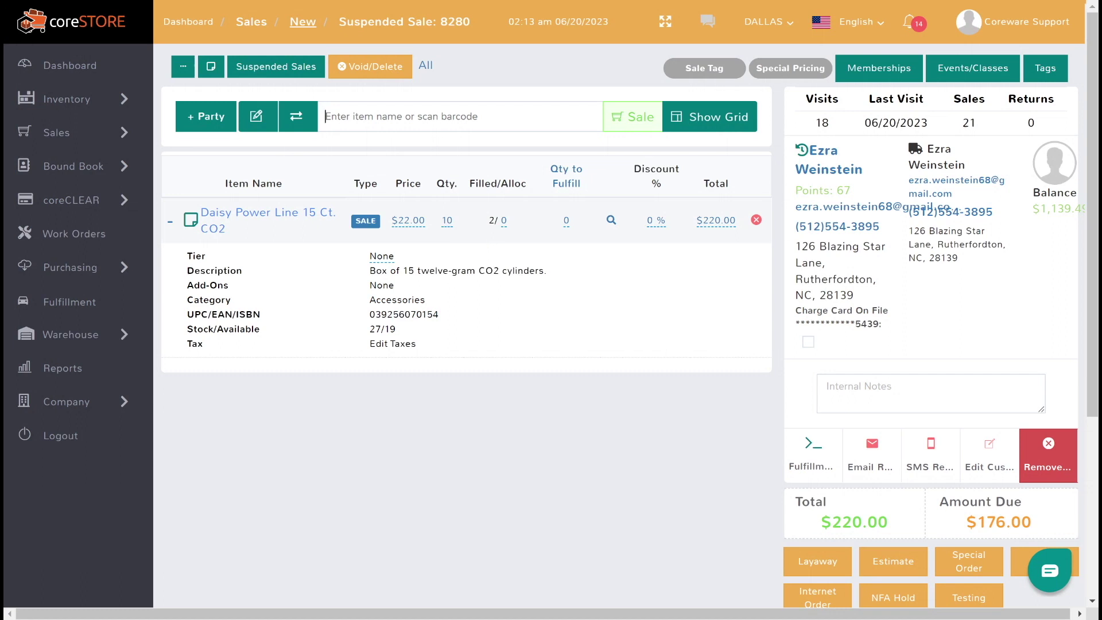
Set the CO2 line's Qty to Fulfill to 8, then correct it to 4 boxes
left_click(567, 223)
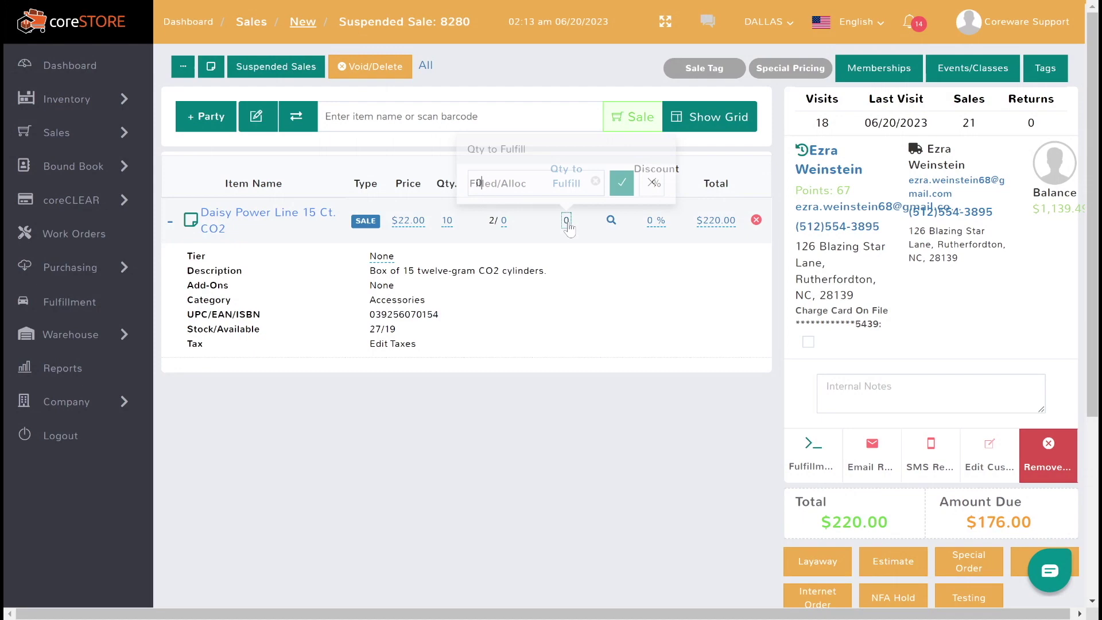
type("8")
key("Return")
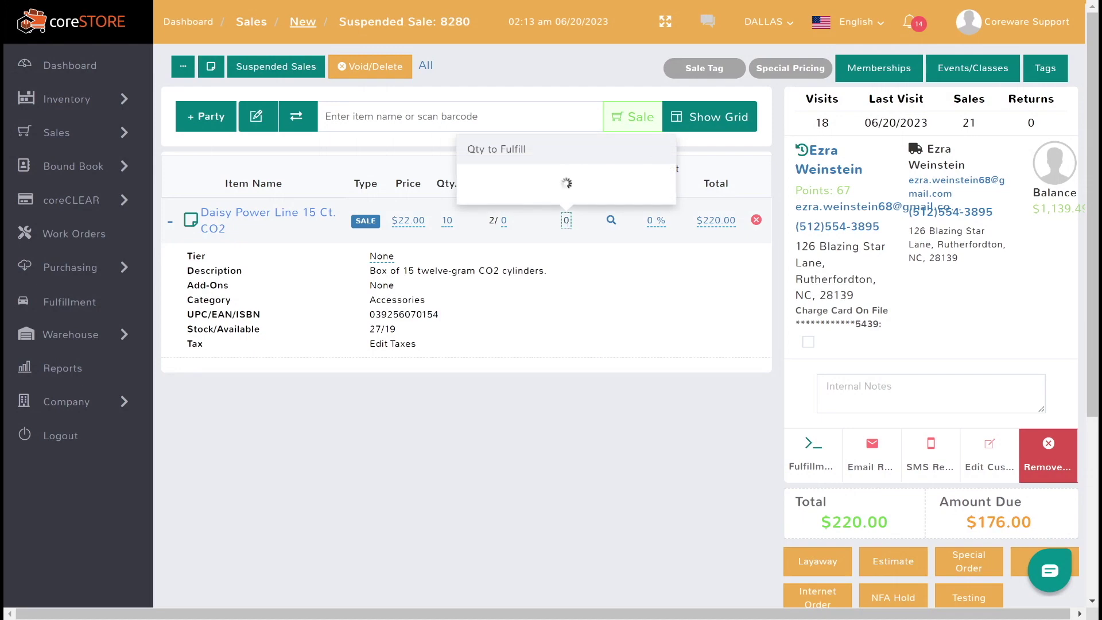
scroll(699, 347, "down", 2)
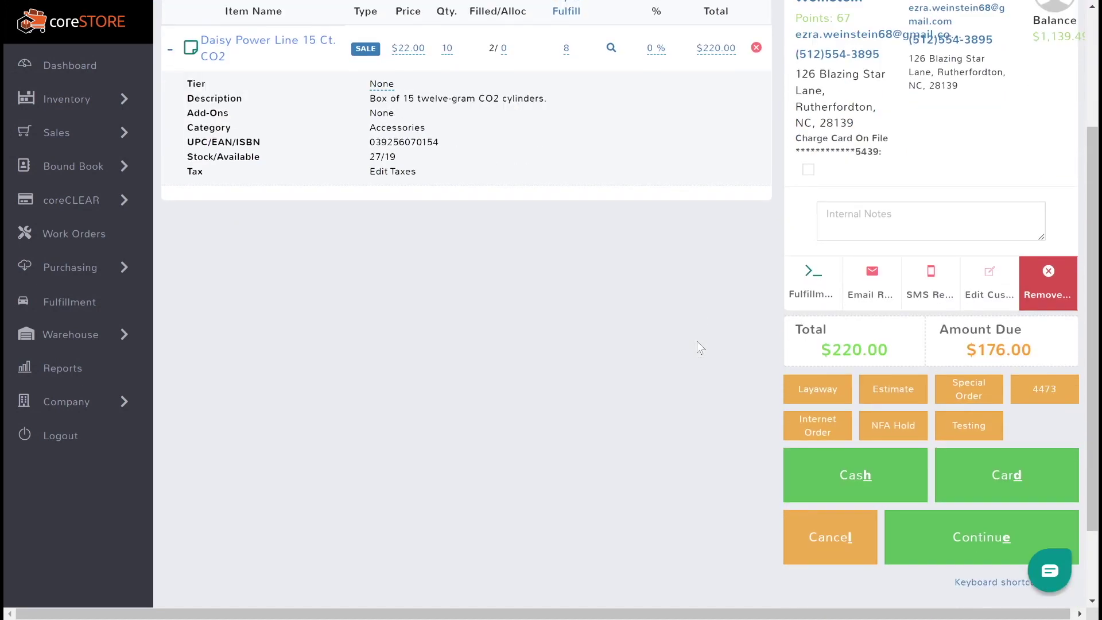
scroll(697, 341, "up", 2)
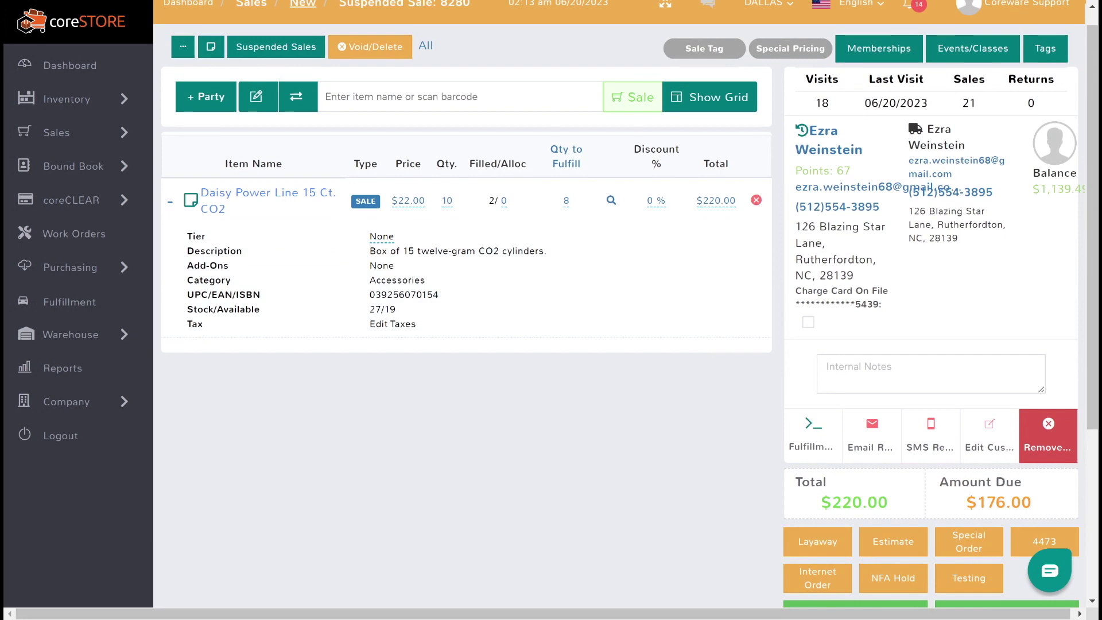
scroll(920, 383, "down", 2)
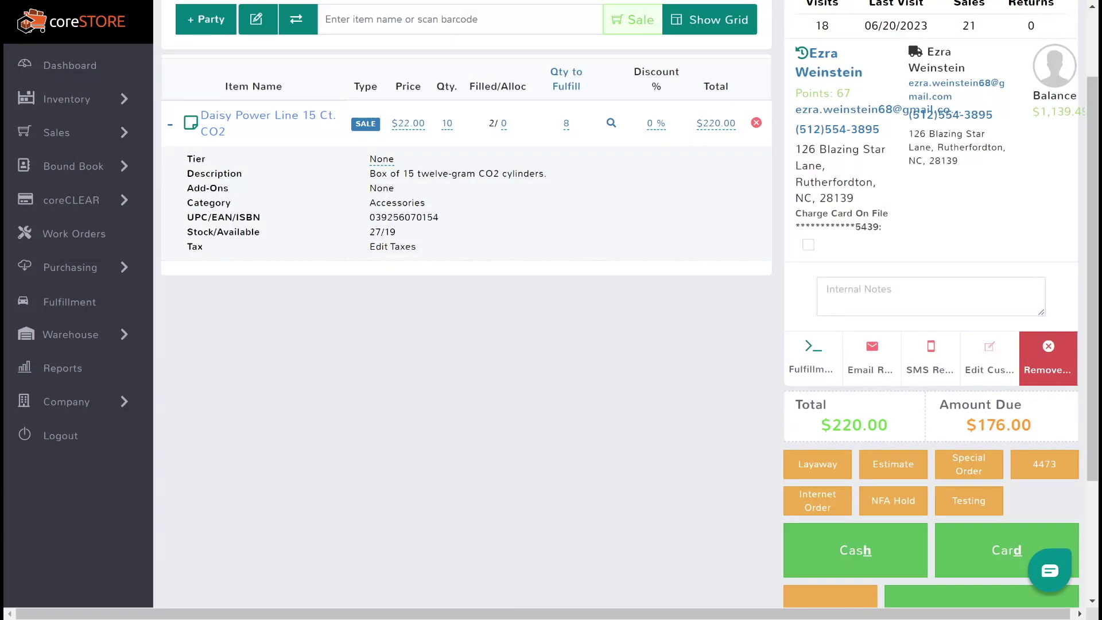
scroll(625, 310, "up", 2)
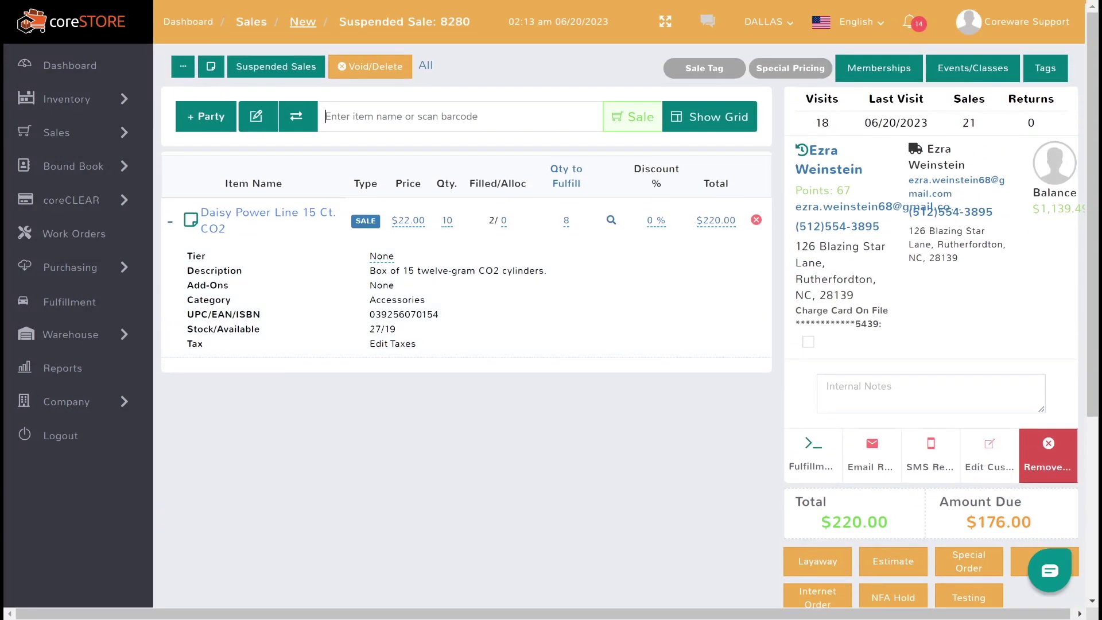
left_click(567, 225)
type("4")
key("Return")
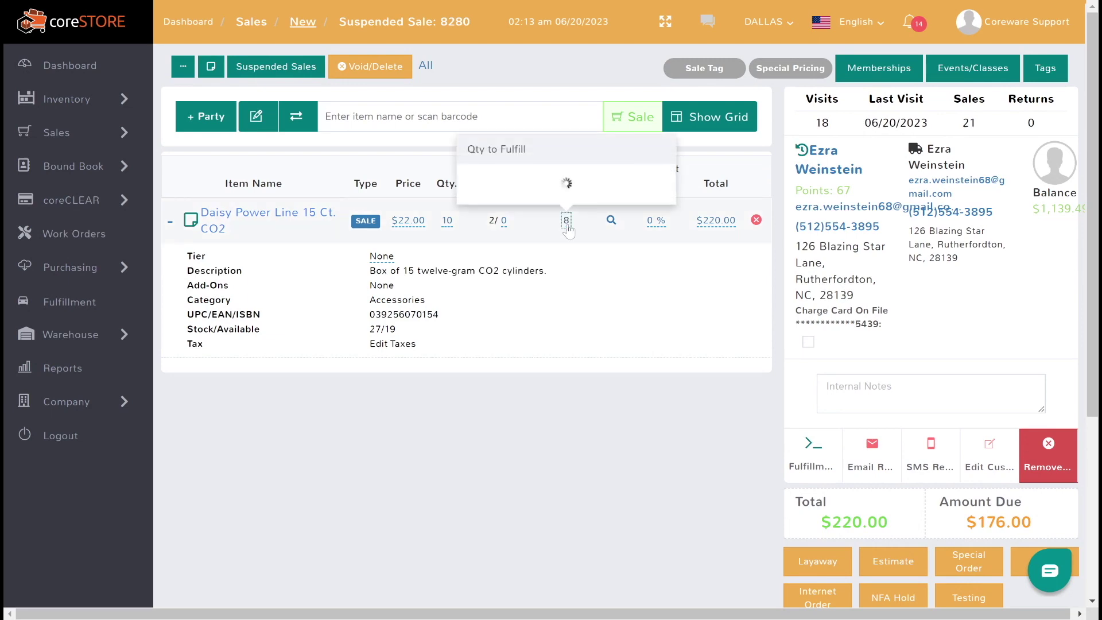
scroll(591, 322, "down", 5)
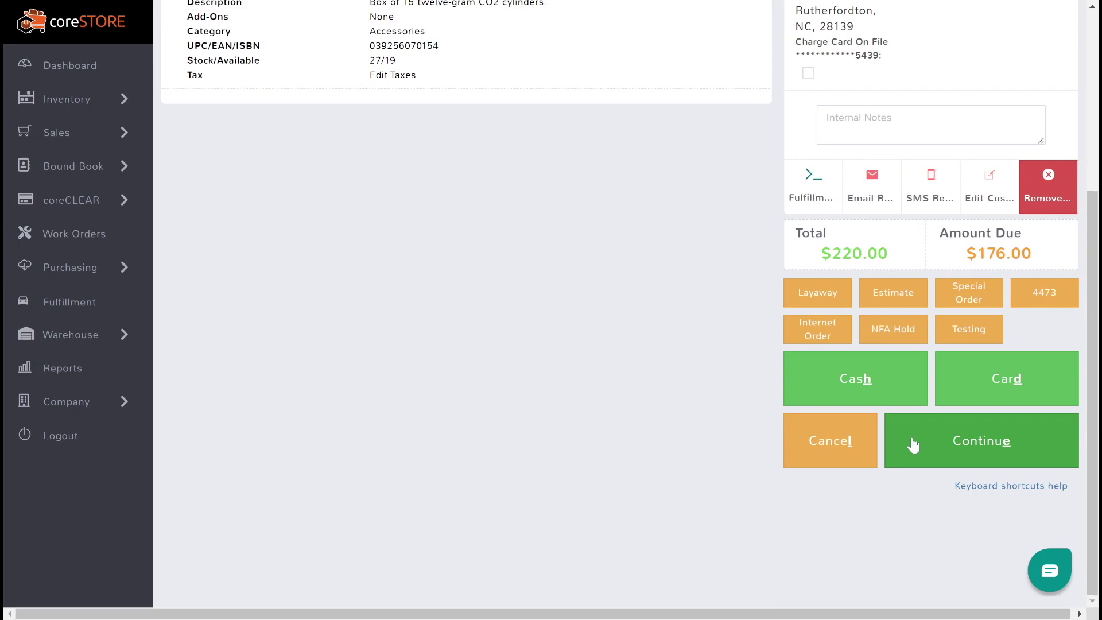
In the payment panel, add an $88.00 cash payment, then remove it
left_click(907, 443)
scroll(910, 451, "down", 3)
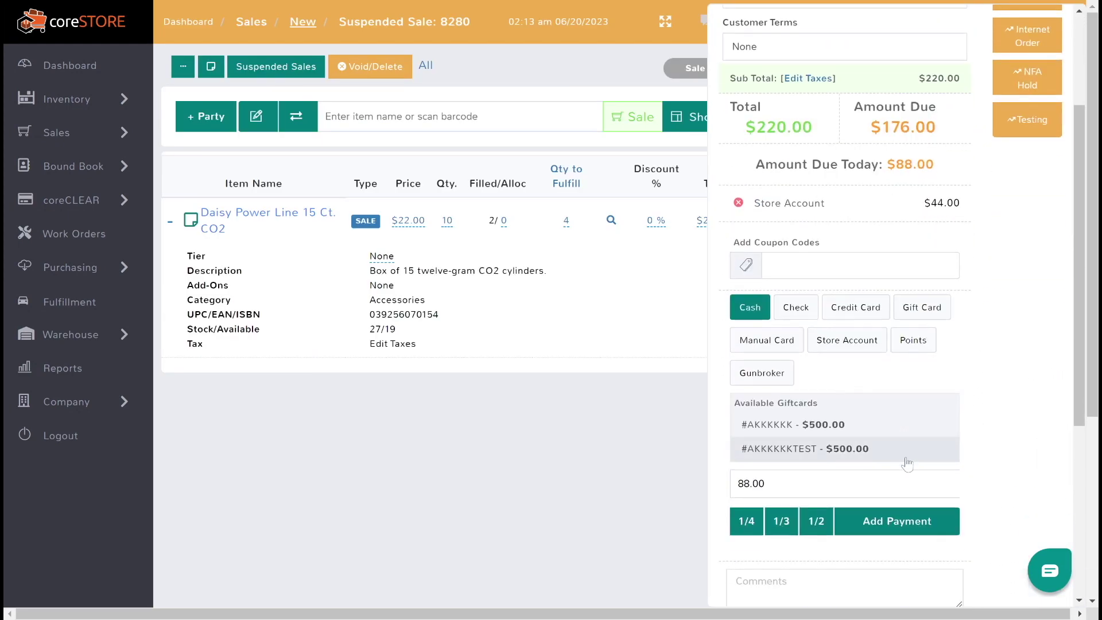
scroll(902, 478, "down", 1)
left_click(901, 472)
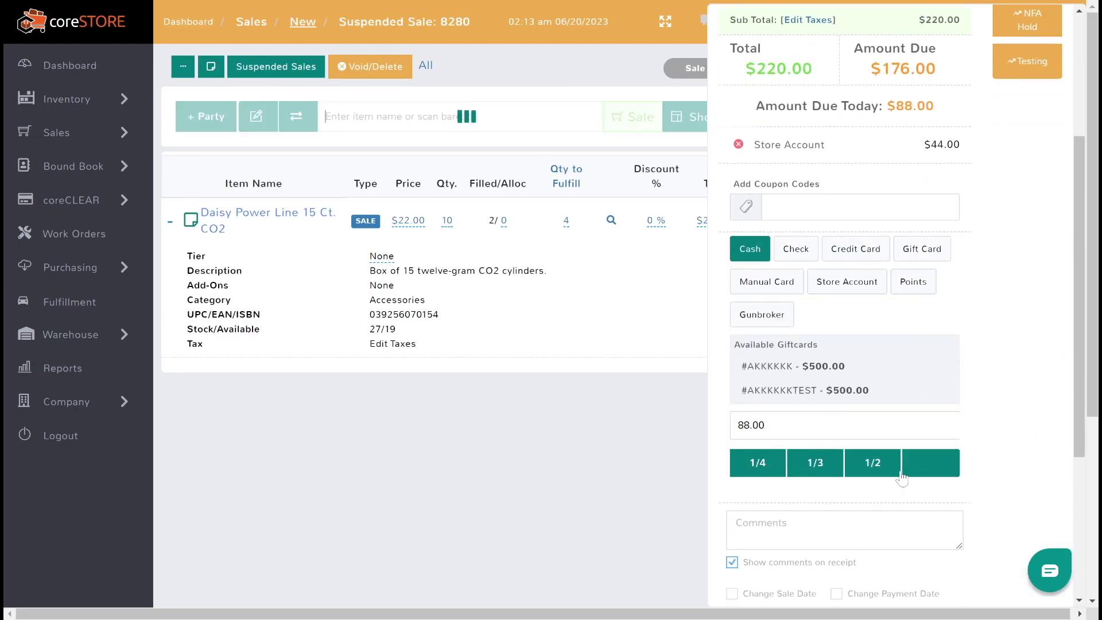
scroll(900, 475, "down", 5)
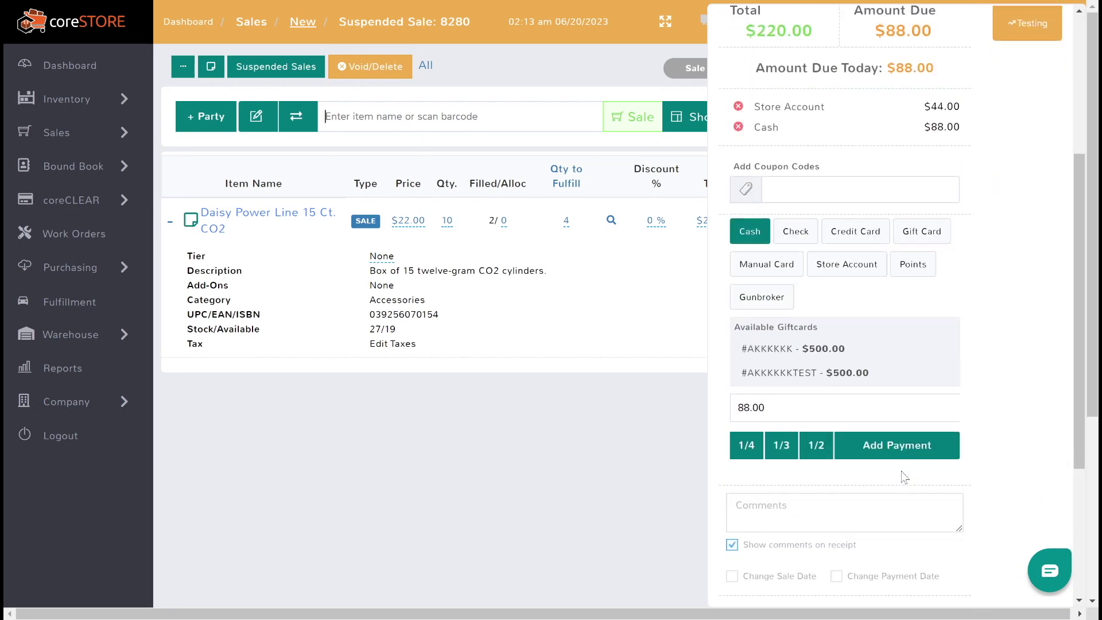
scroll(888, 466, "down", 4)
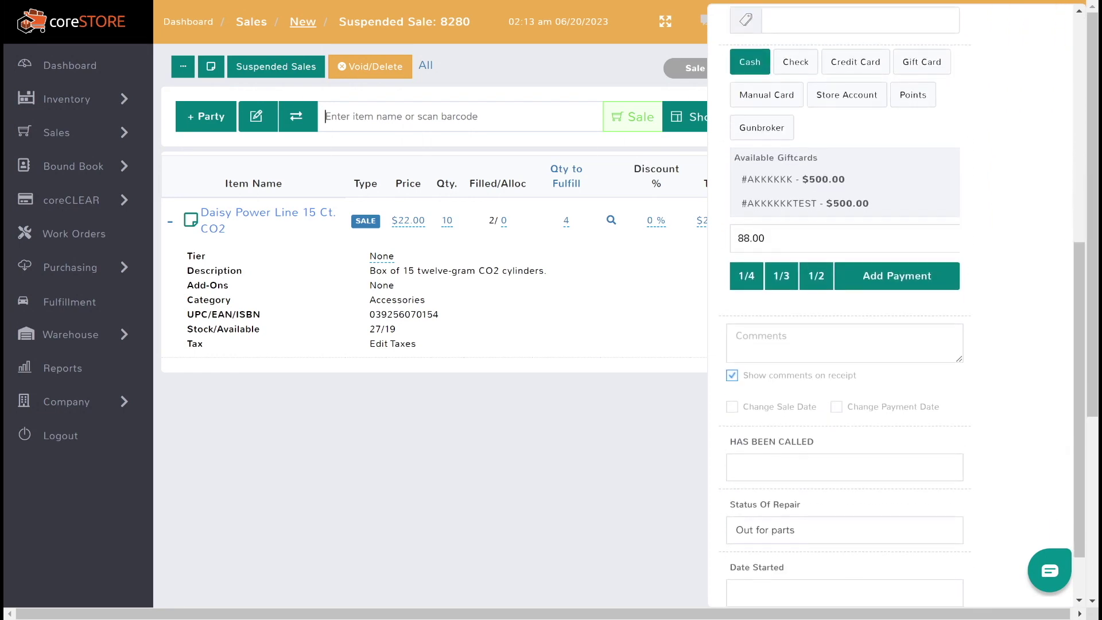
scroll(889, 466, "up", 9)
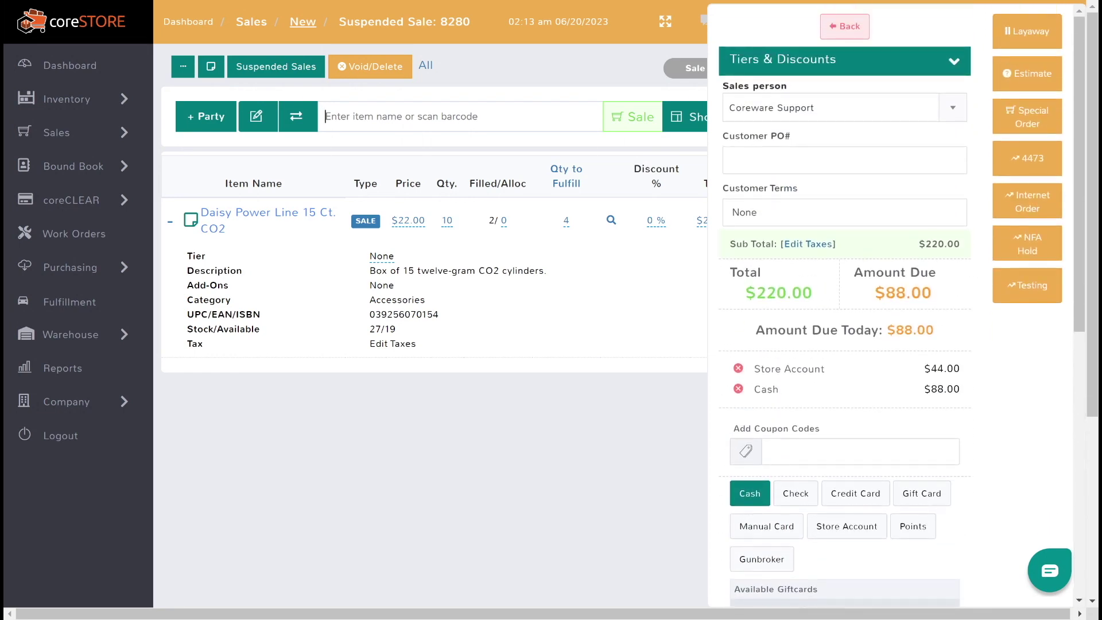
left_click(739, 389)
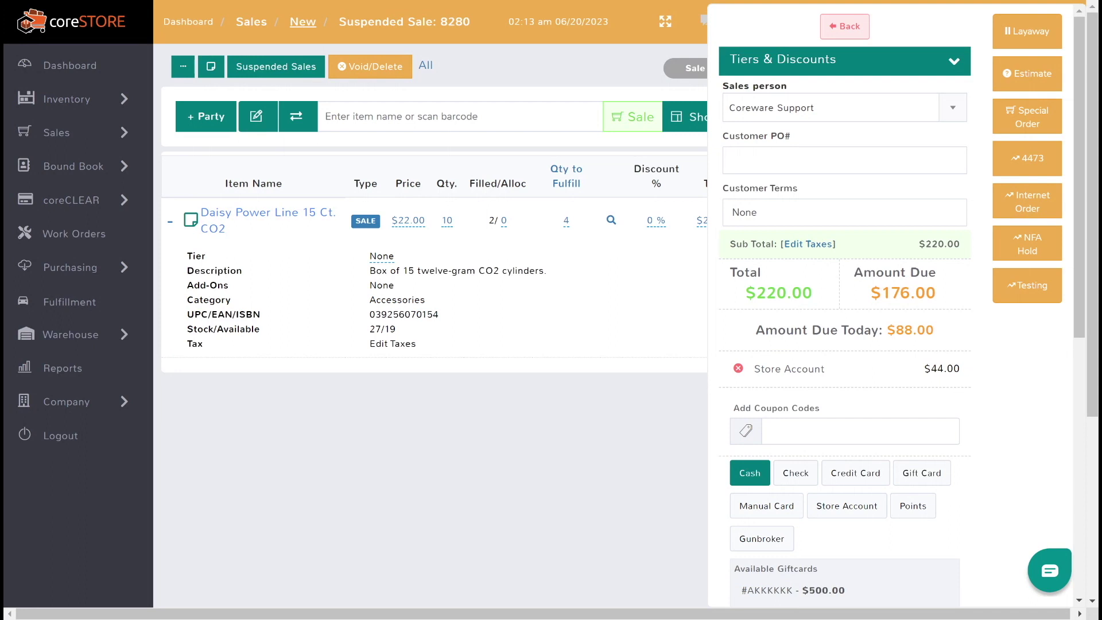
Add a $176.00 cash payment and try to complete the sale
scroll(844, 345, "down", 3)
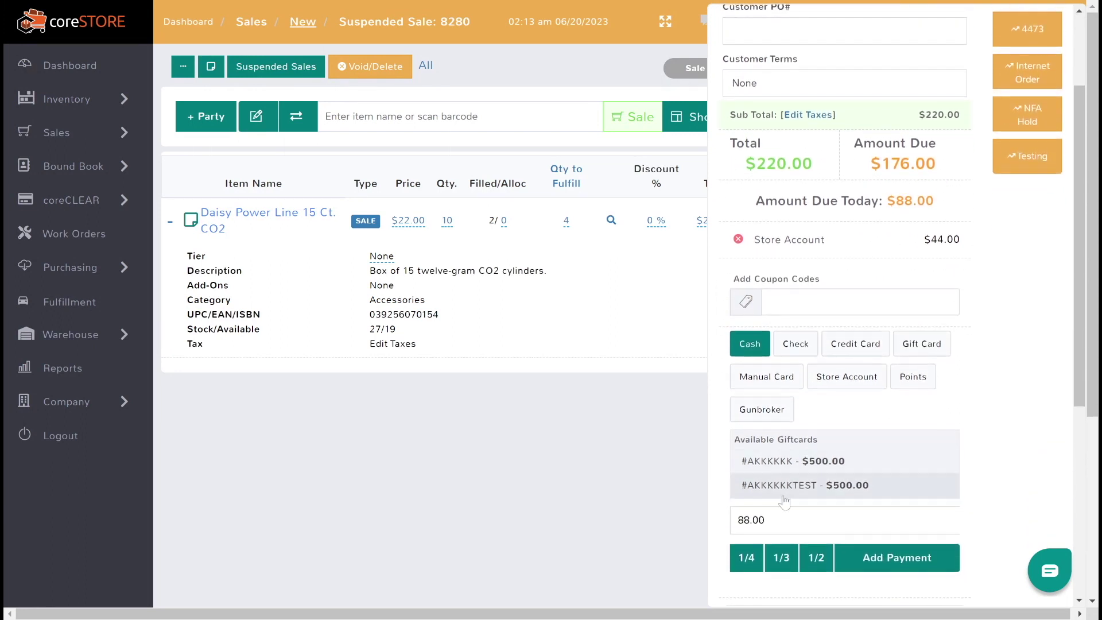
type("1")
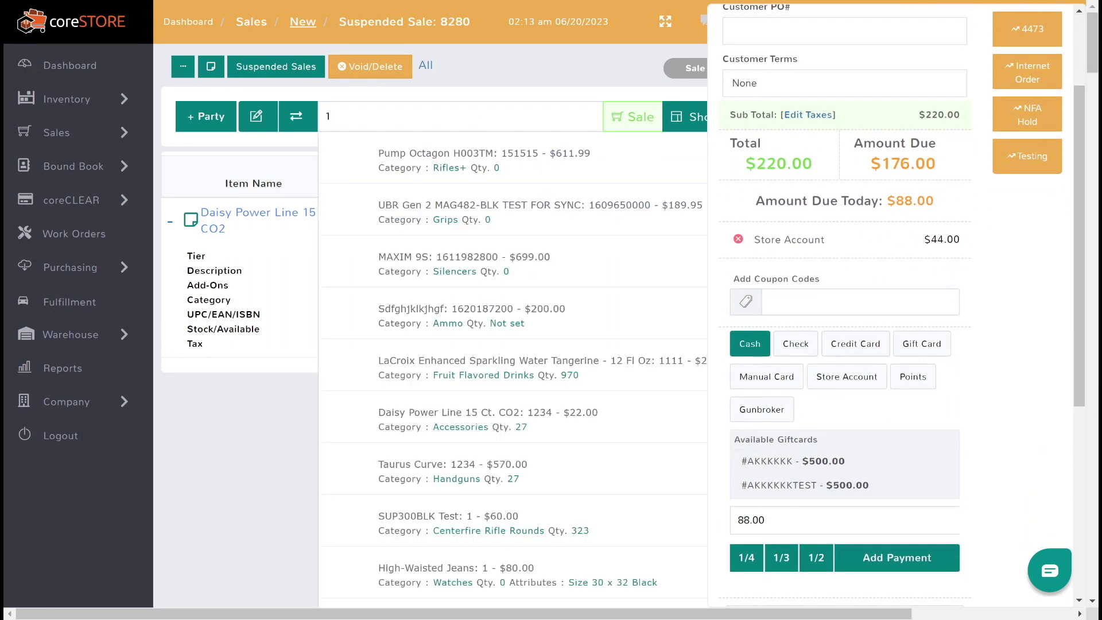
left_click(746, 520)
type("176")
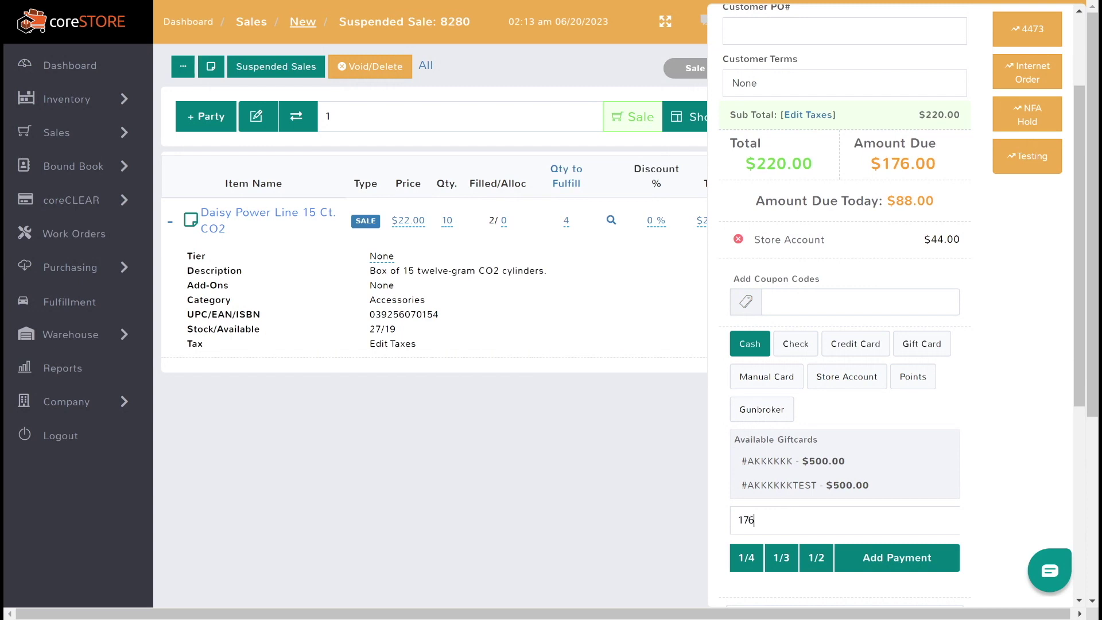
left_click(879, 560)
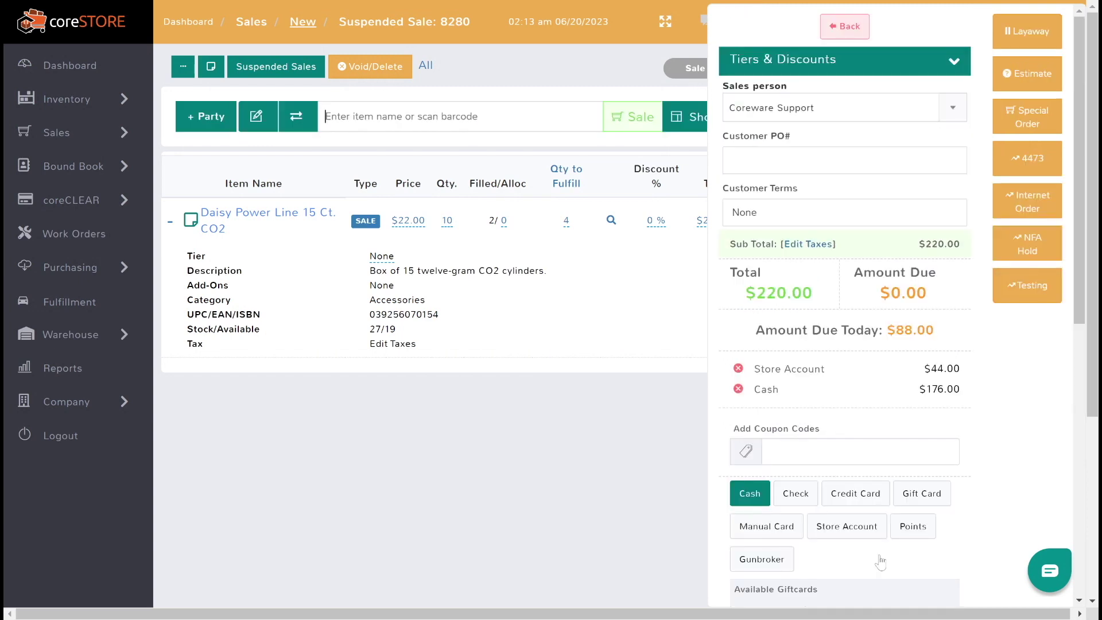
scroll(844, 402, "down", 3)
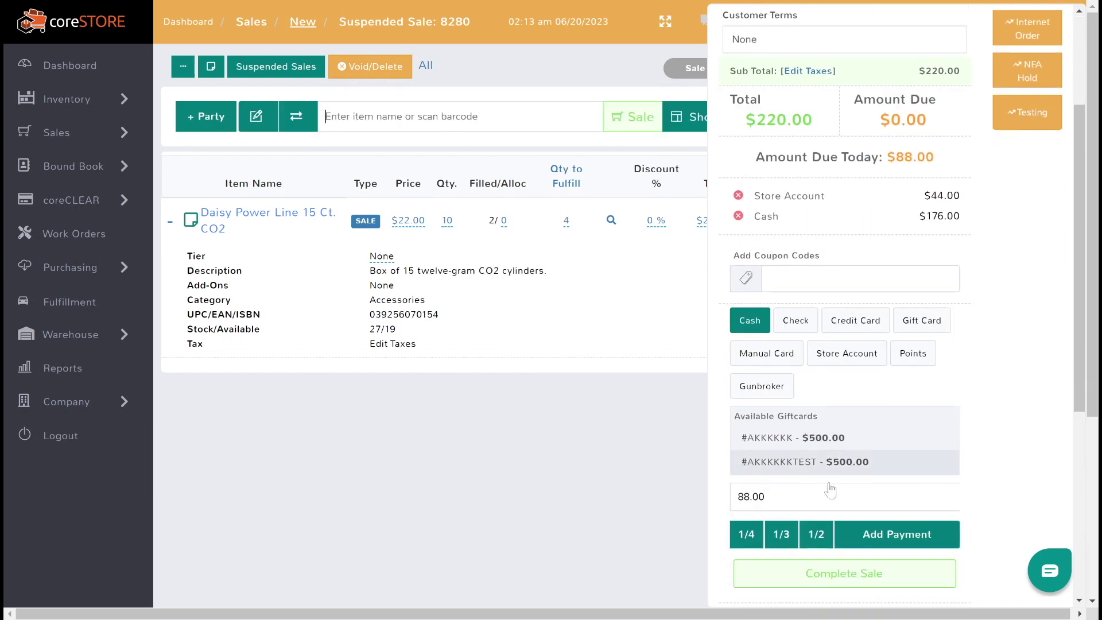
left_click(846, 575)
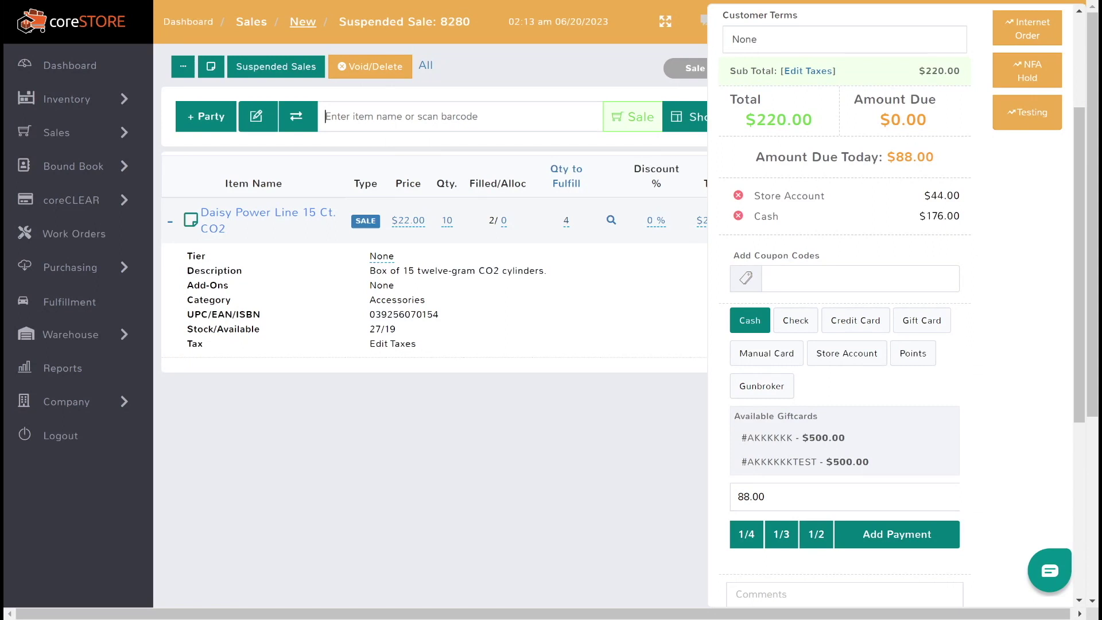
Change the CO2 line quantity to 8 boxes ($176.00) and its Qty to Fulfill to 6
left_click(447, 221)
type("8")
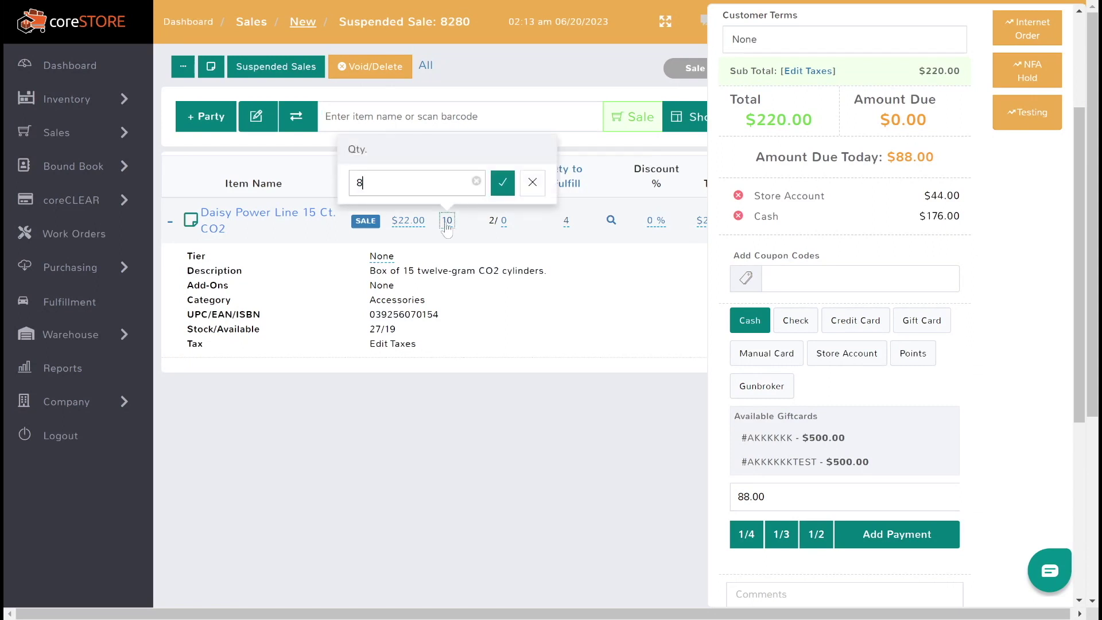
key("Return")
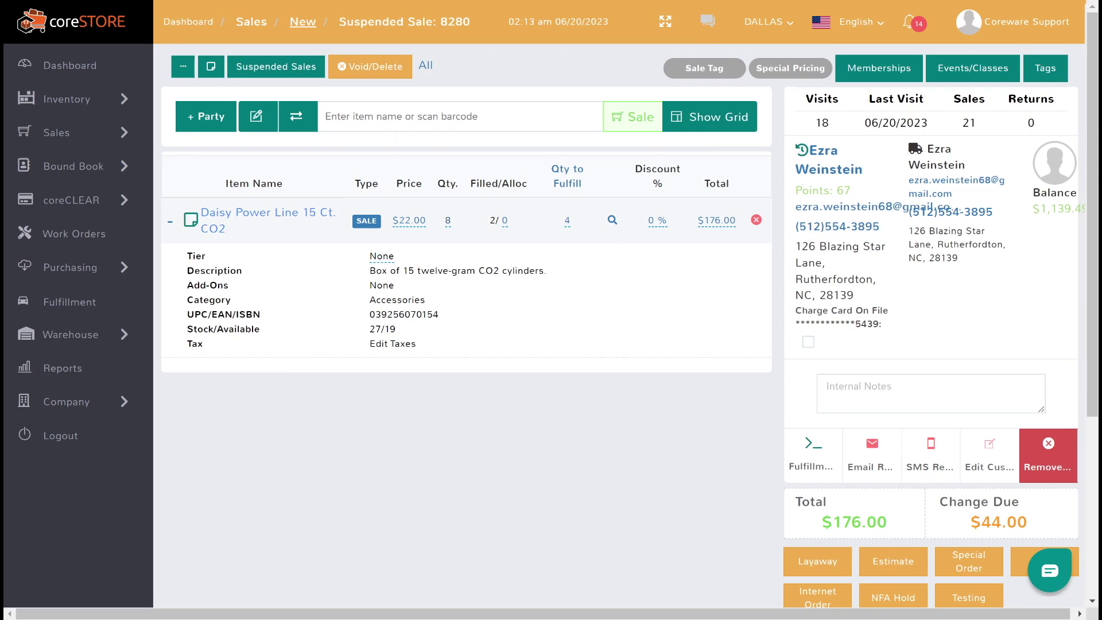
left_click(567, 221)
type("8")
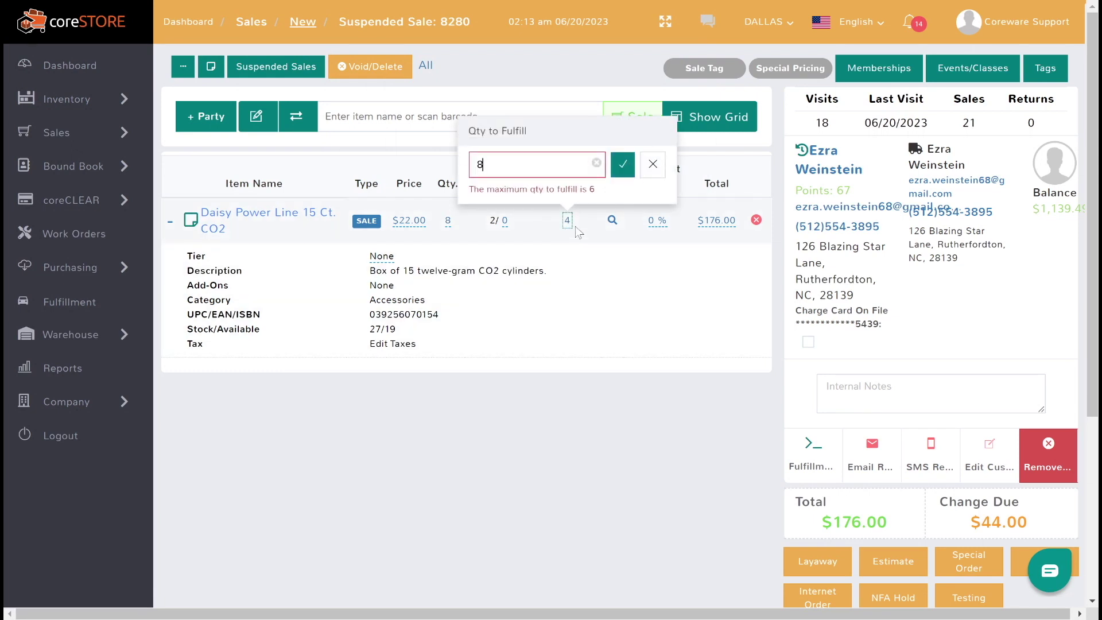
type("6")
key("Return")
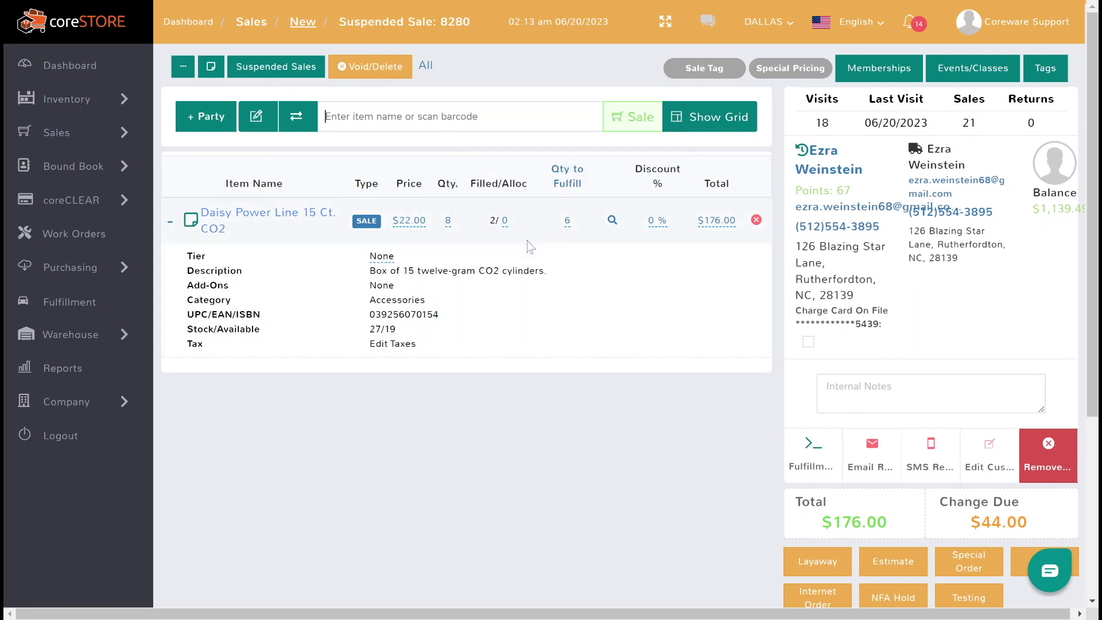
scroll(729, 448, "down", 2)
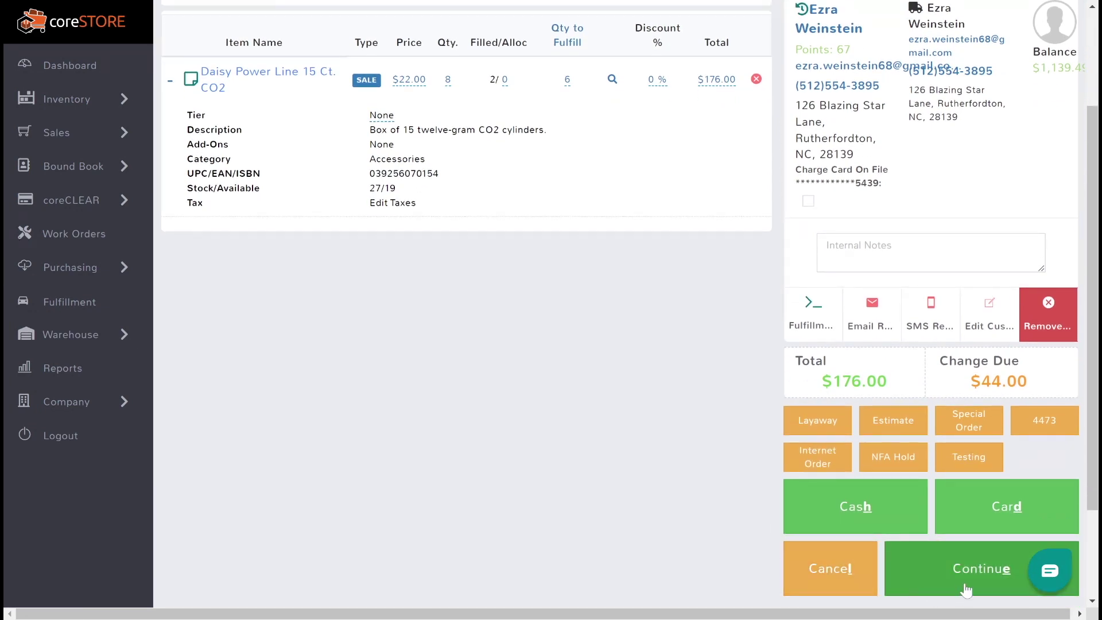
On the payment screen, replace the $176.00 cash payment with a $132.00 cash payment
left_click(961, 588)
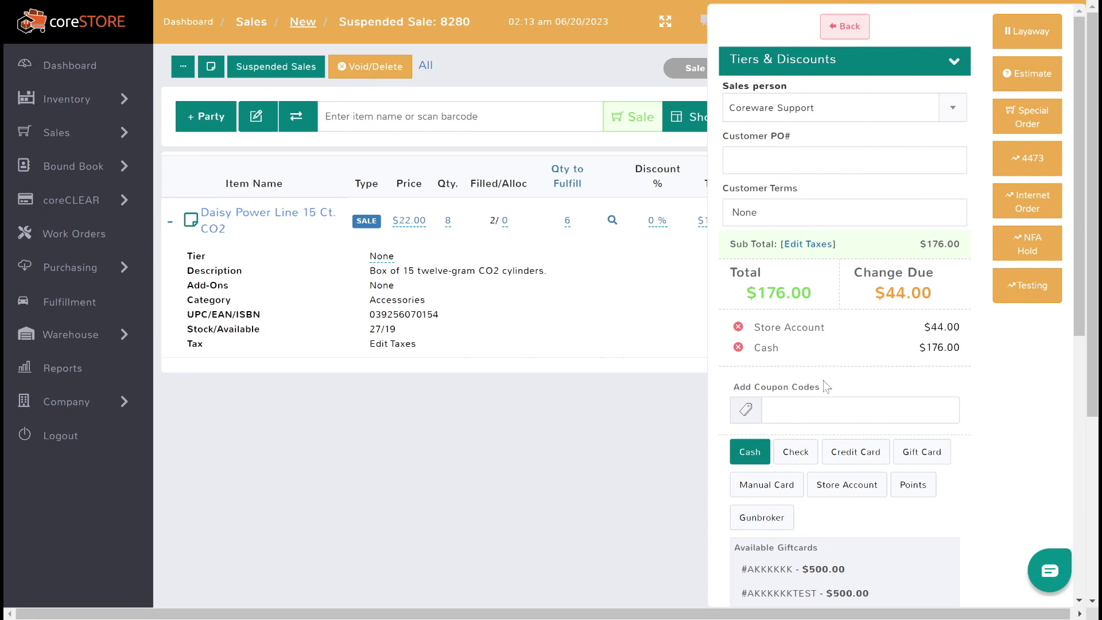
left_click(739, 348)
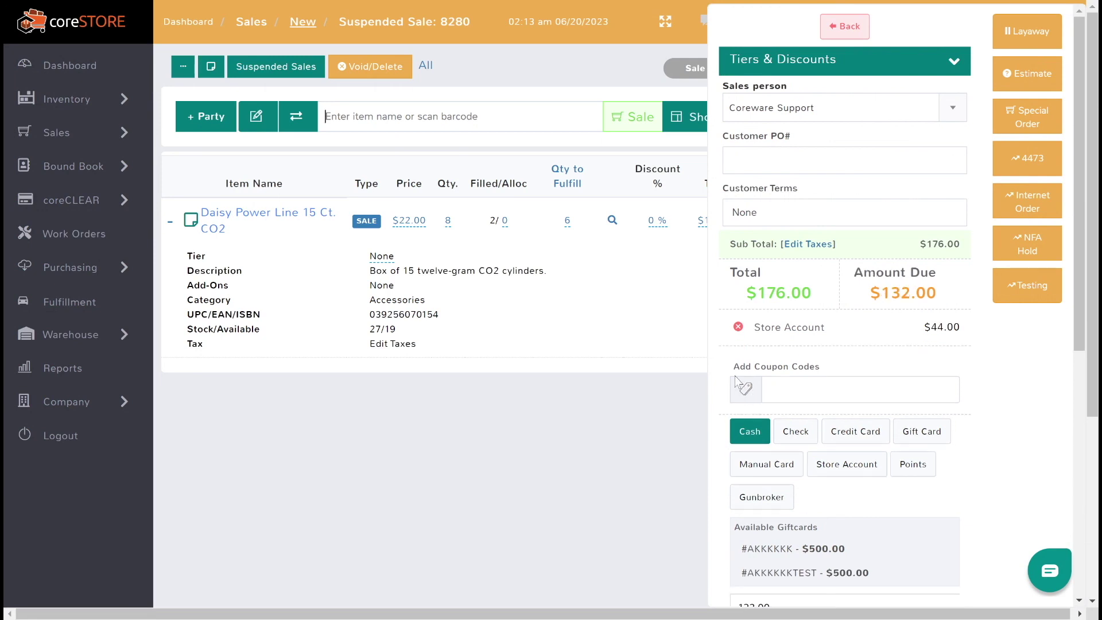
scroll(822, 459, "down", 2)
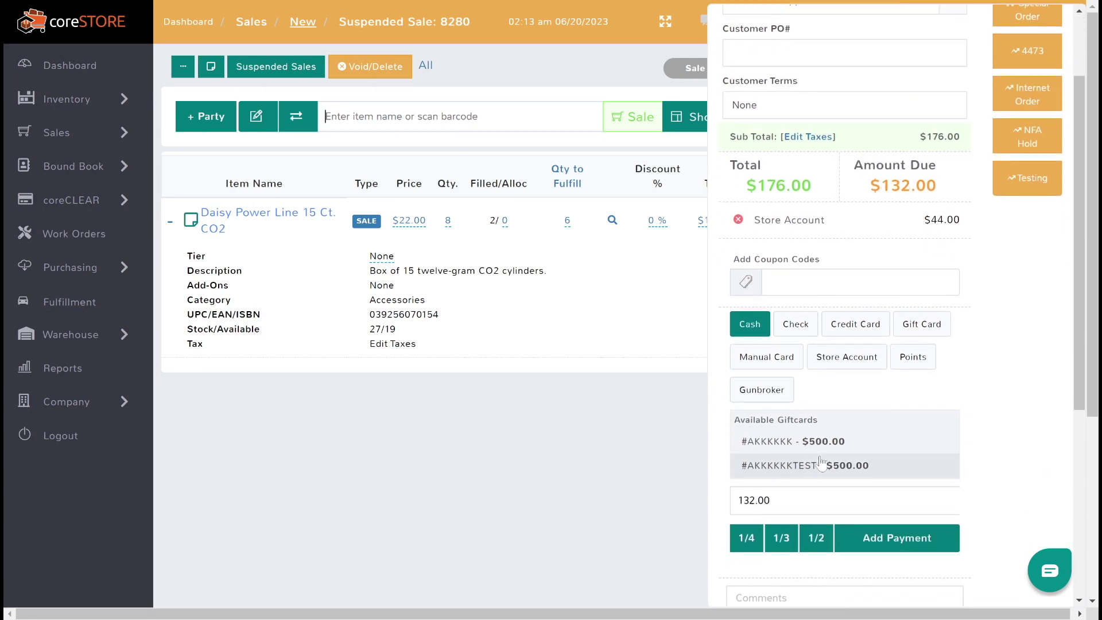
scroll(807, 320, "down", 2)
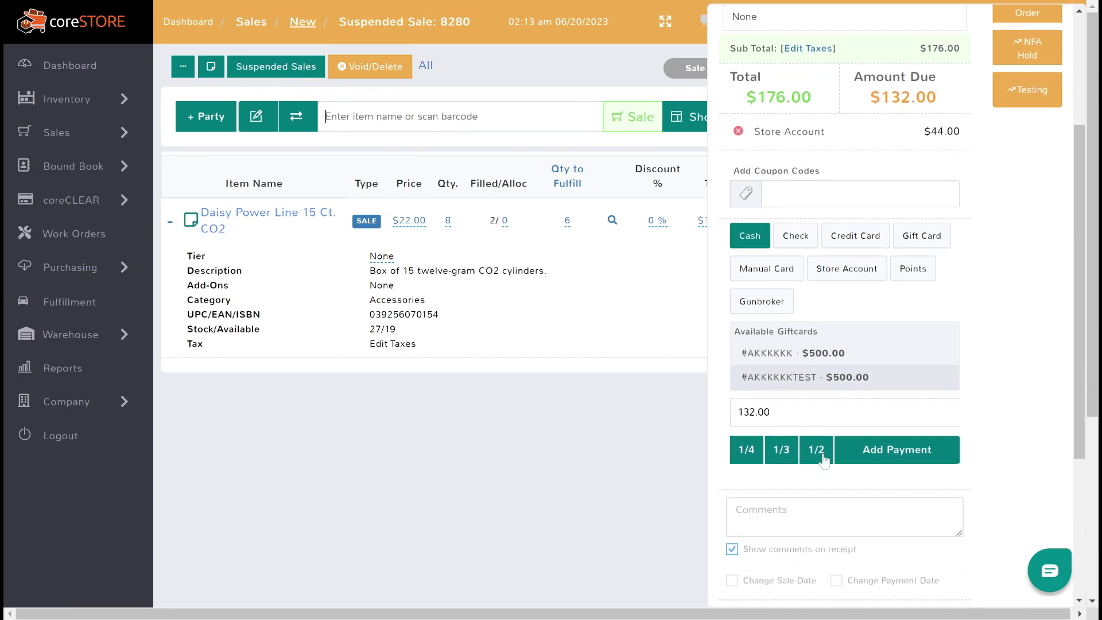
left_click(881, 449)
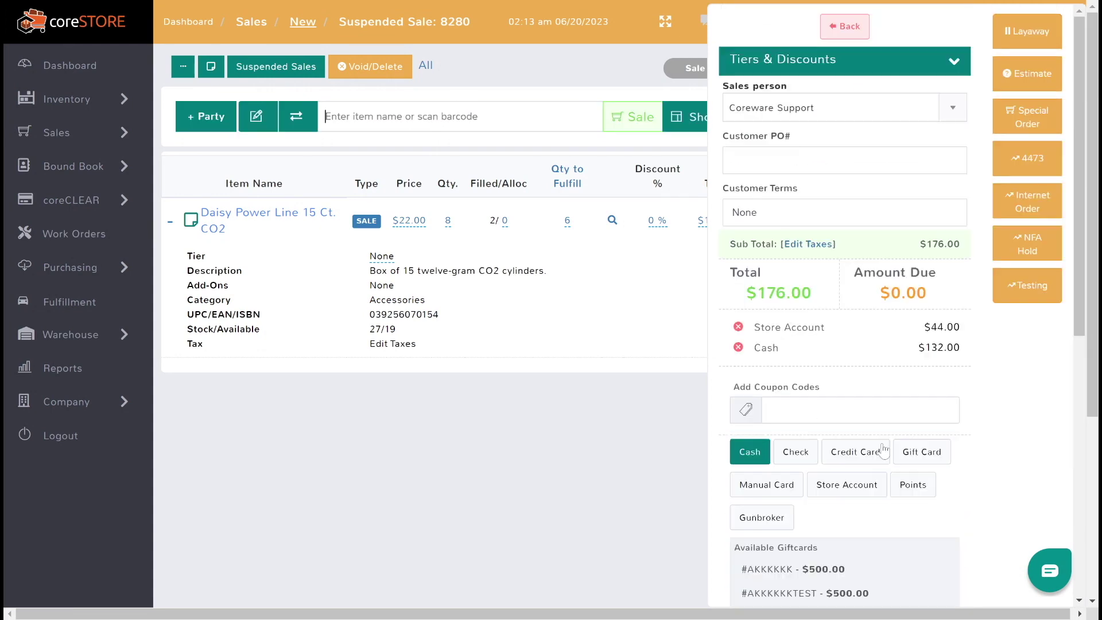
scroll(882, 447, "down", 5)
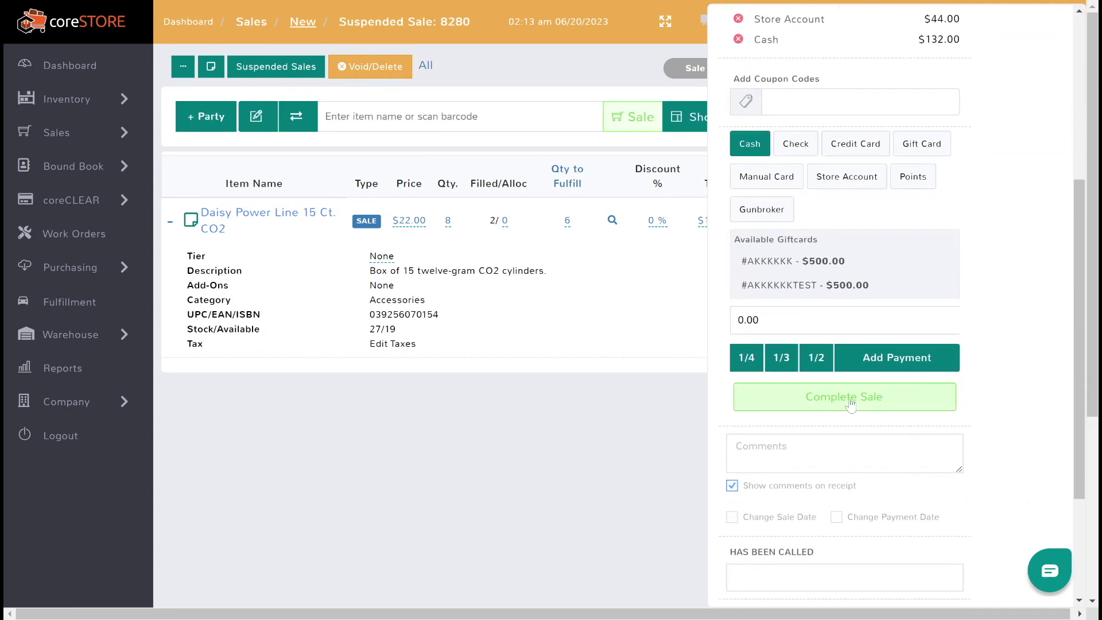